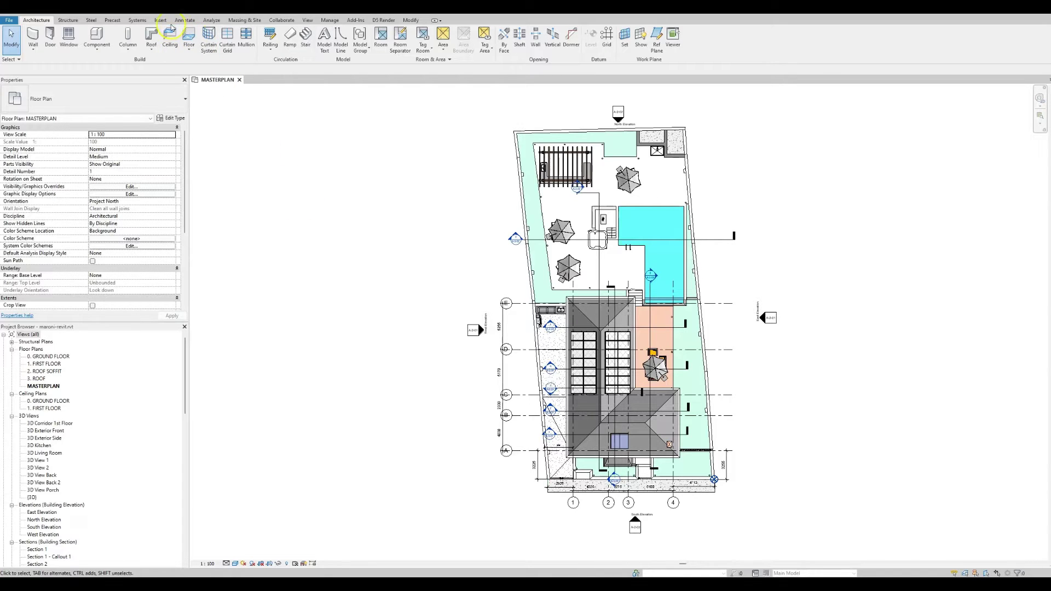
# Open the default 3D view and turn on the sun path around the house model.
pyautogui.click(165, 7)
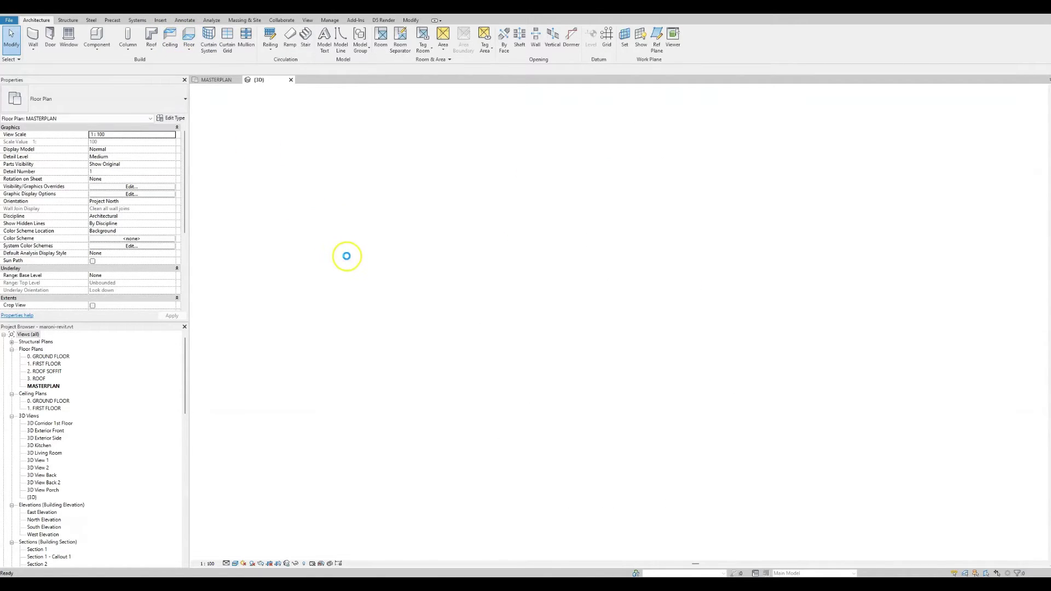
pyautogui.scroll(-3, 417, 274)
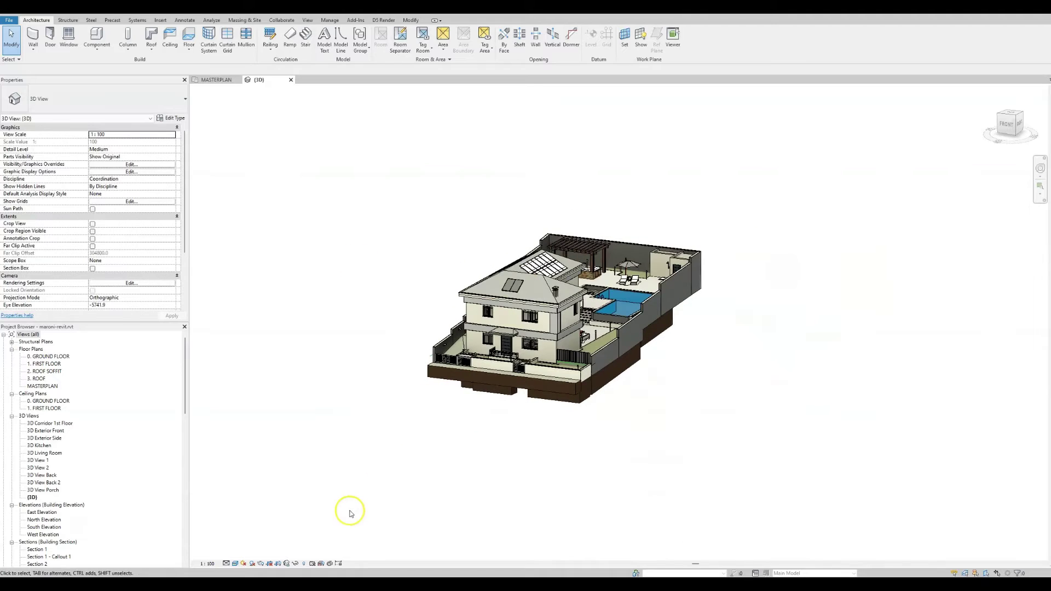
pyautogui.click(244, 563)
pyautogui.click(259, 555)
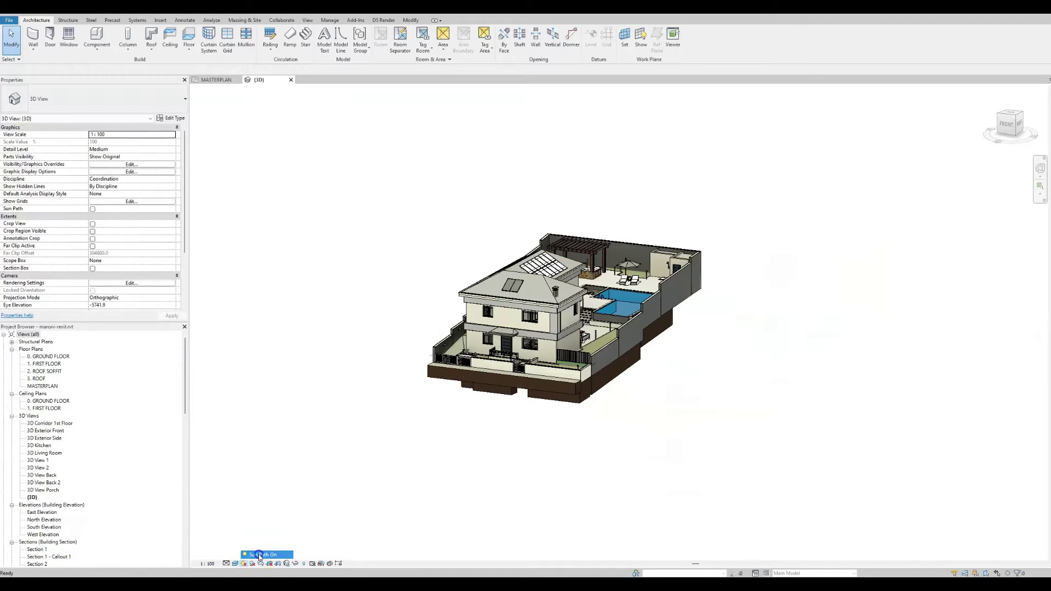
pyautogui.scroll(-3, 553, 465)
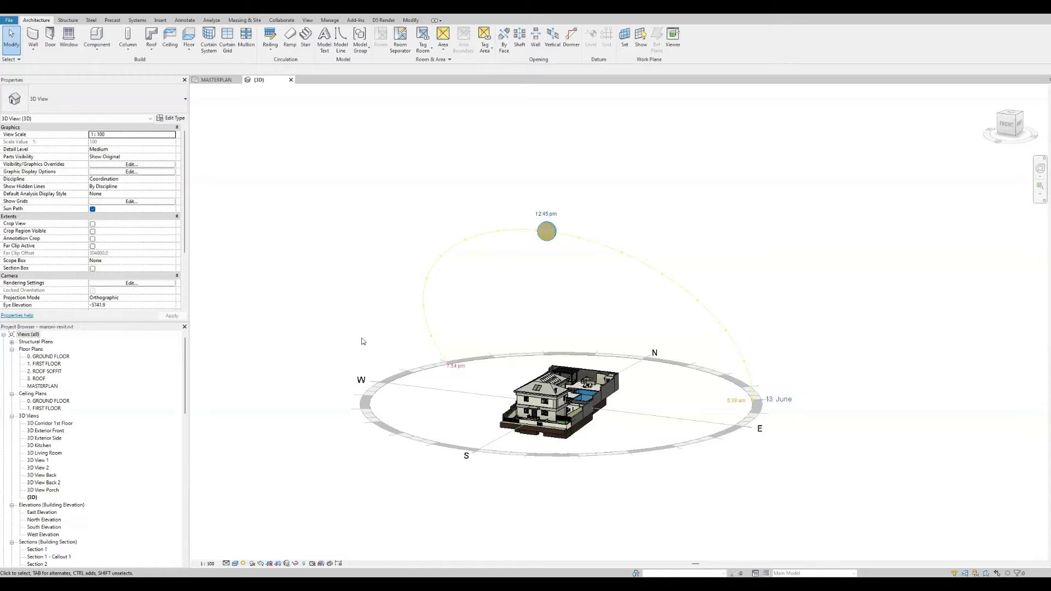
pyautogui.keyDown('shift'); pyautogui.moveTo(470, 359); pyautogui.dragTo(444, 403, button='middle'); pyautogui.keyUp('shift')
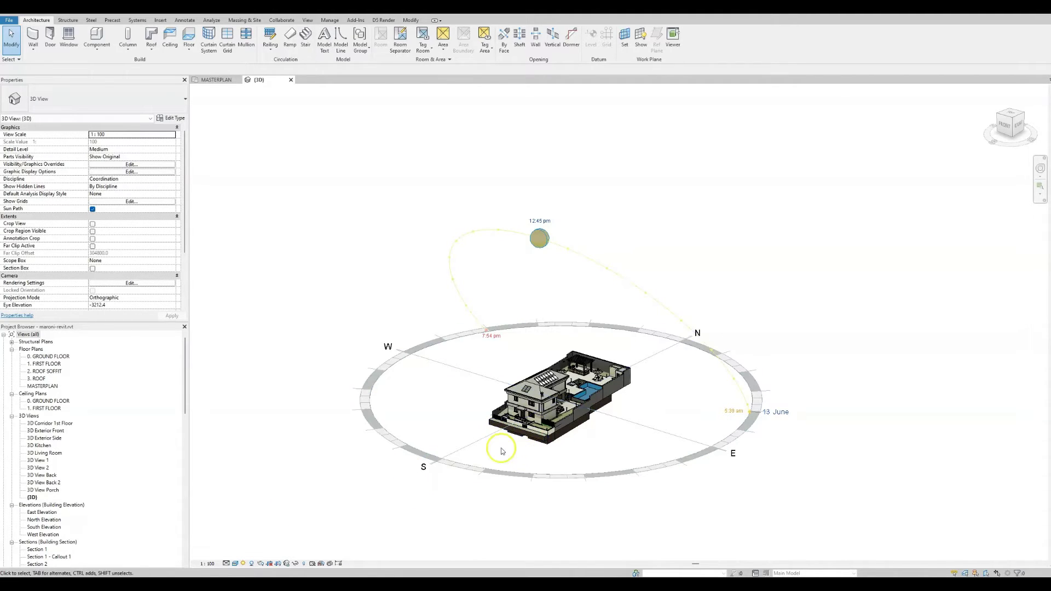
pyautogui.keyDown('shift'); pyautogui.moveTo(458, 447); pyautogui.dragTo(484, 438, button='middle'); pyautogui.keyUp('shift')
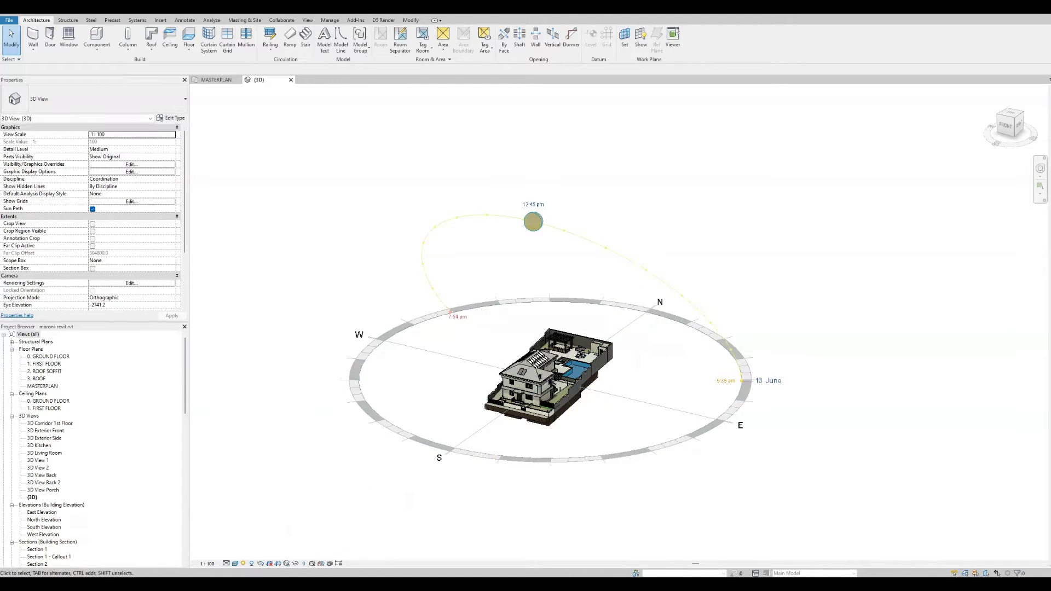
# Search for the project location at coordinates 34.708793, 33.075482 in the Internet Mapping Service.
pyautogui.hotkey('alt', 'm')
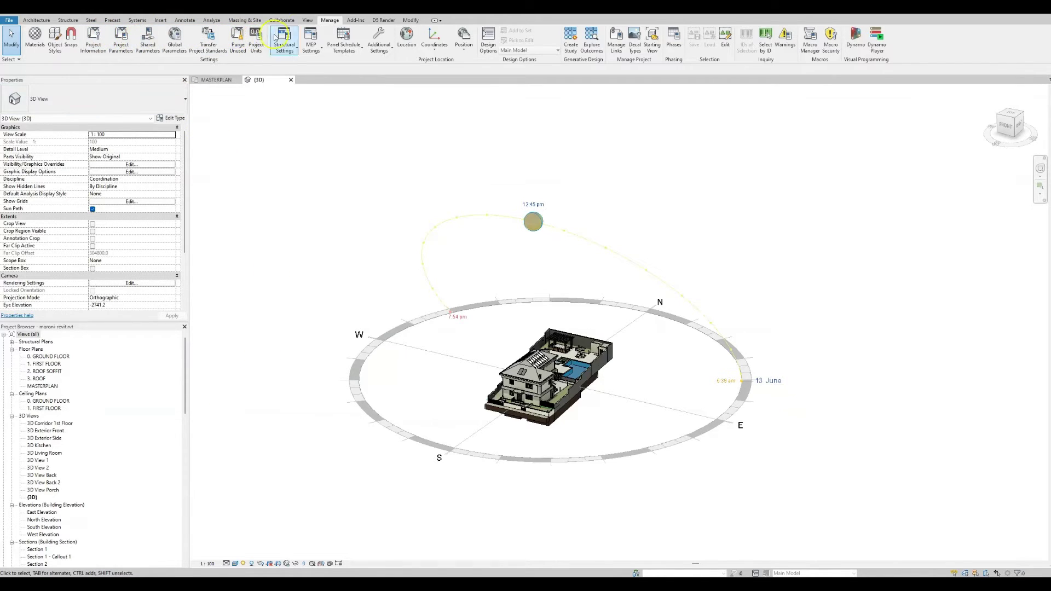
pyautogui.click(408, 52)
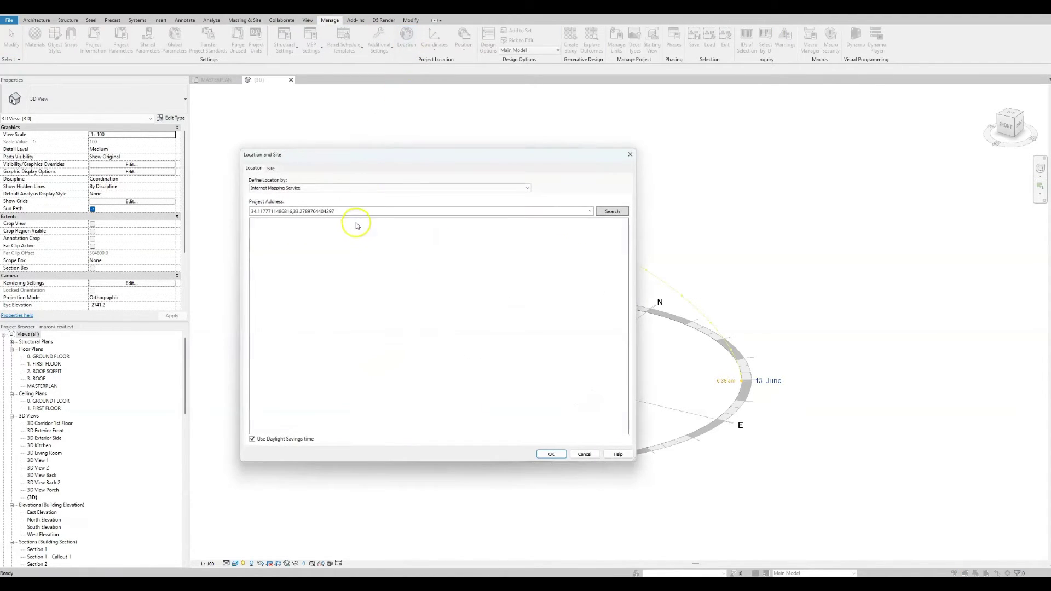
pyautogui.doubleClick(356, 212)
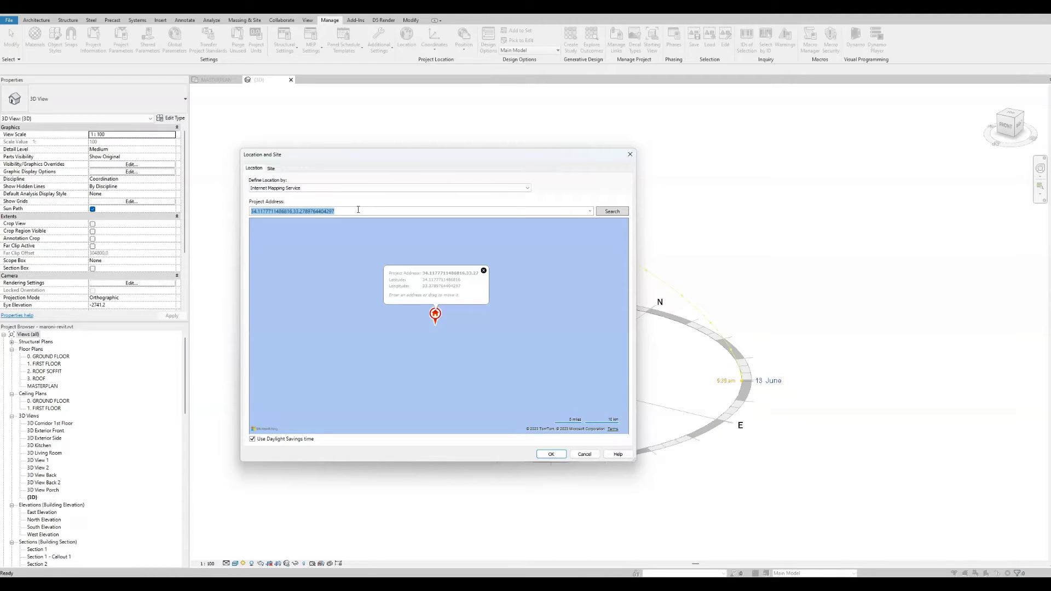
pyautogui.write('34.708793, 33.075482')
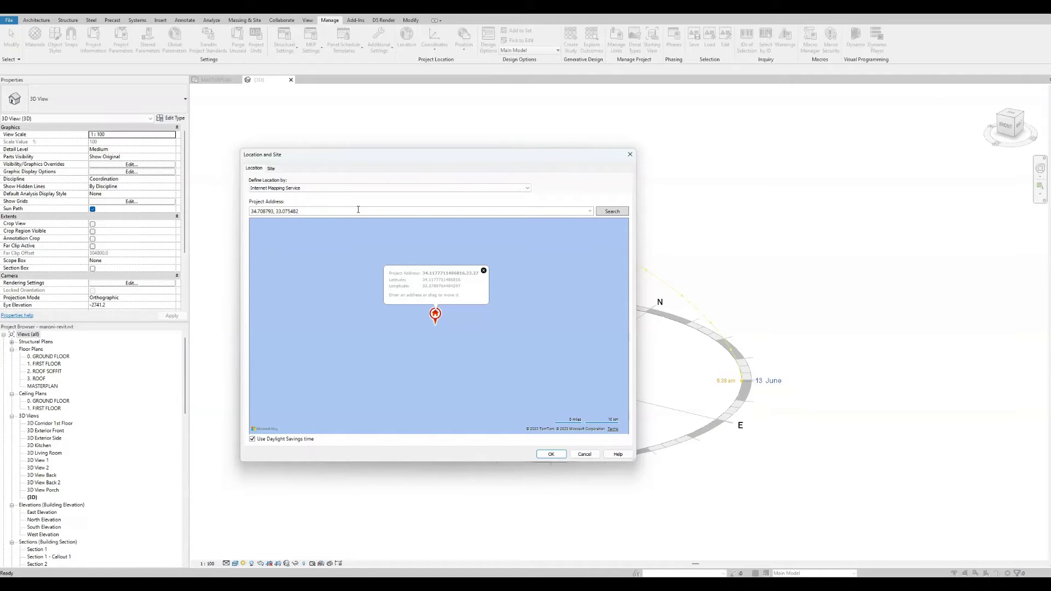
pyautogui.click(612, 211)
pyautogui.scroll(4, 501, 304)
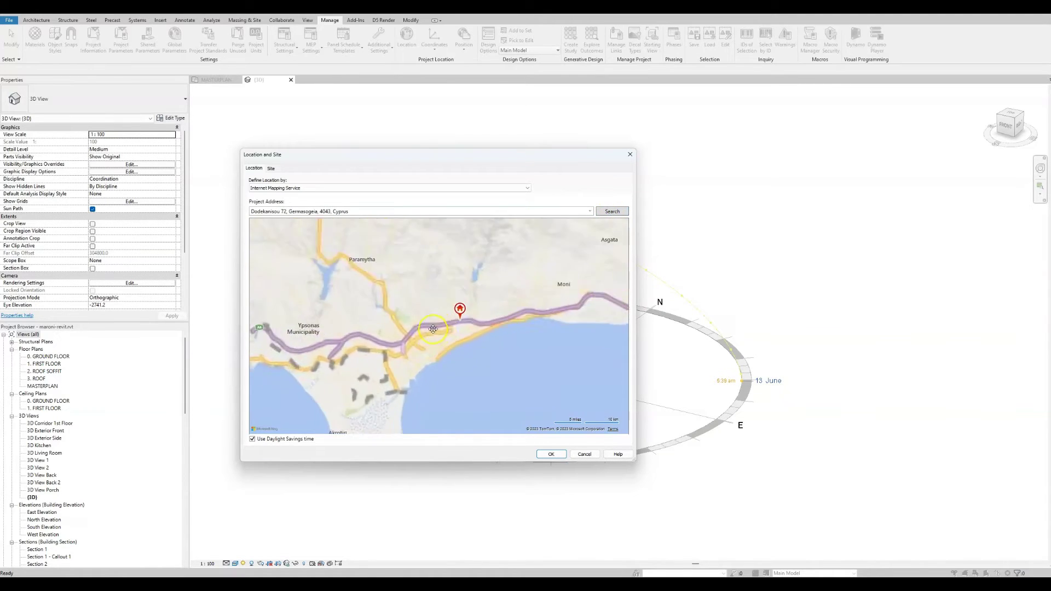
pyautogui.scroll(2, 502, 302)
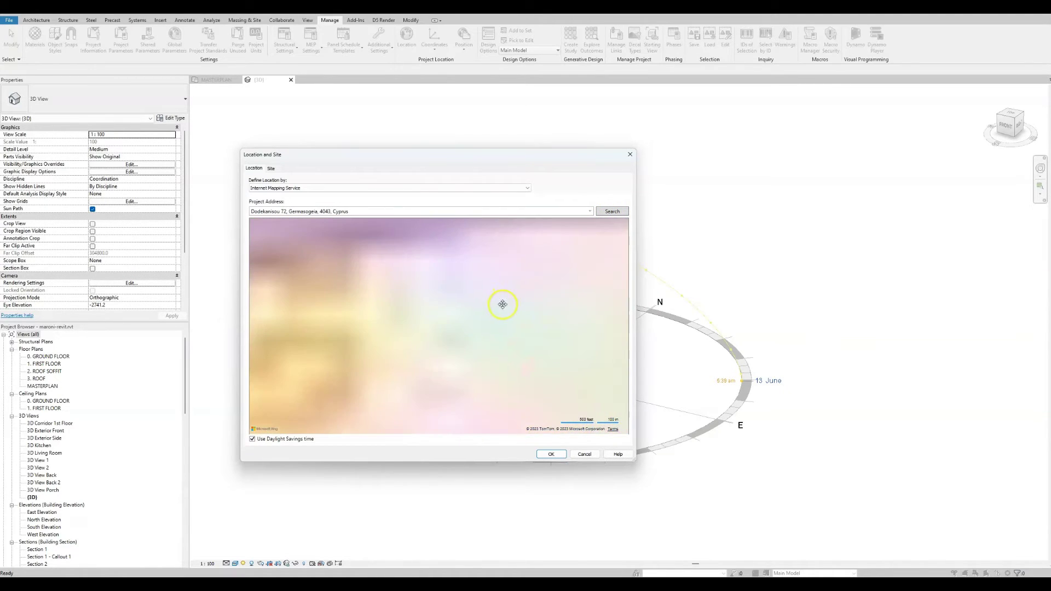
pyautogui.scroll(-2, 502, 304)
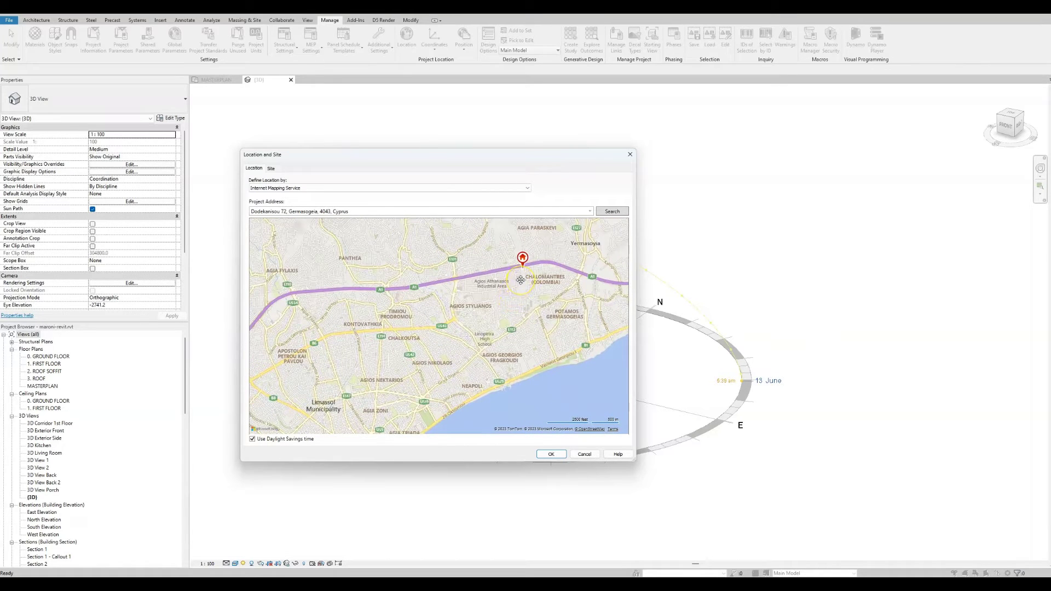
# Move the project location pin south of the motorway onto the plot just northeast of the Dodekanisou–Myrmidonon junction and accept the location.
pyautogui.moveTo(525, 265)
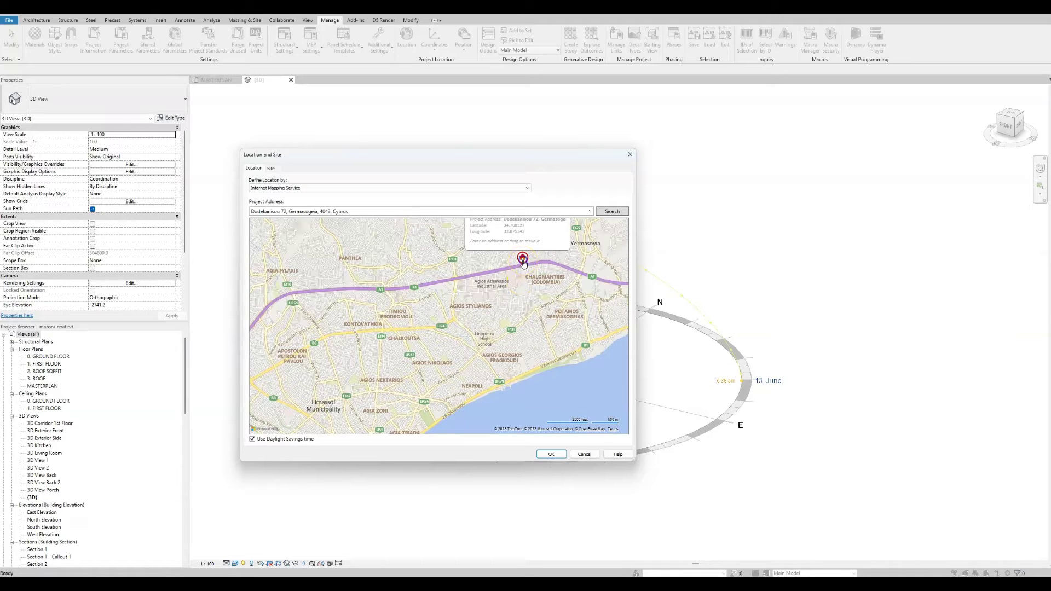
pyautogui.moveTo(524, 264); pyautogui.dragTo(527, 288)
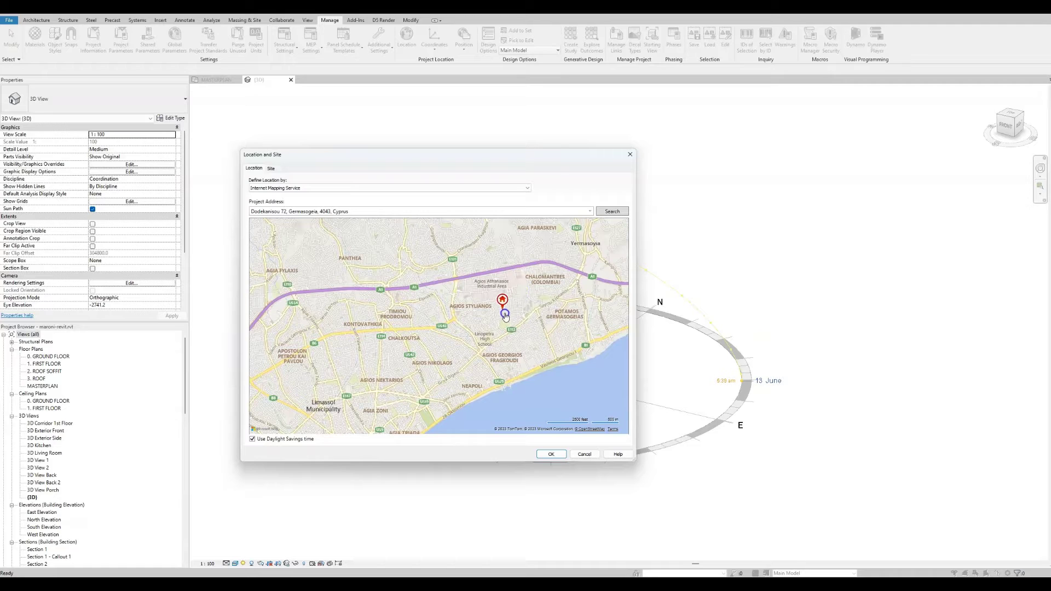
pyautogui.moveTo(505, 316); pyautogui.dragTo(521, 284)
pyautogui.scroll(1, 426, 327)
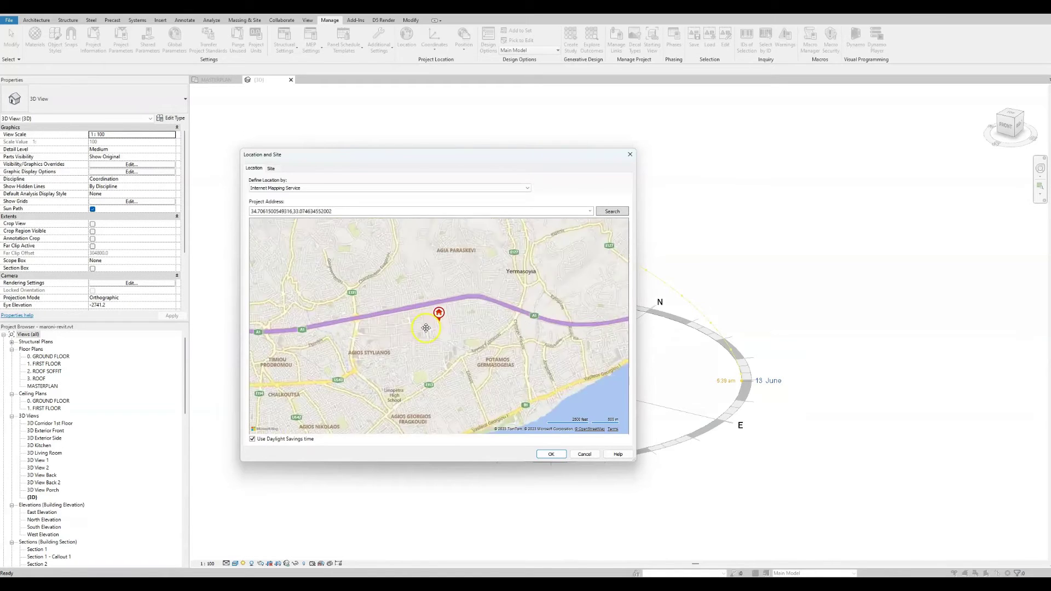
pyautogui.scroll(3, 426, 328)
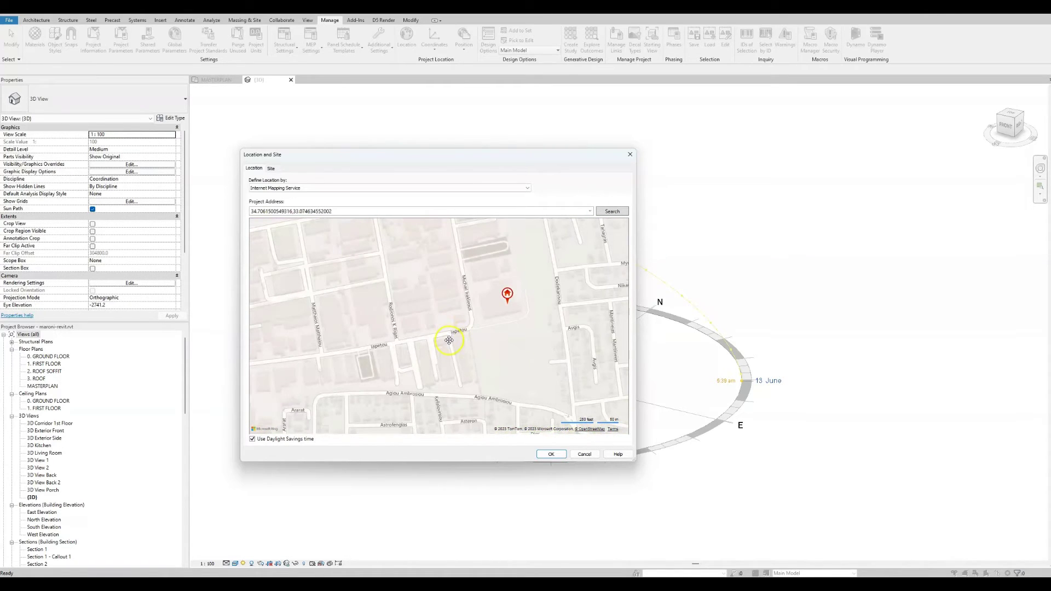
pyautogui.scroll(-2, 449, 340)
pyautogui.scroll(1, 450, 341)
pyautogui.scroll(1, 504, 318)
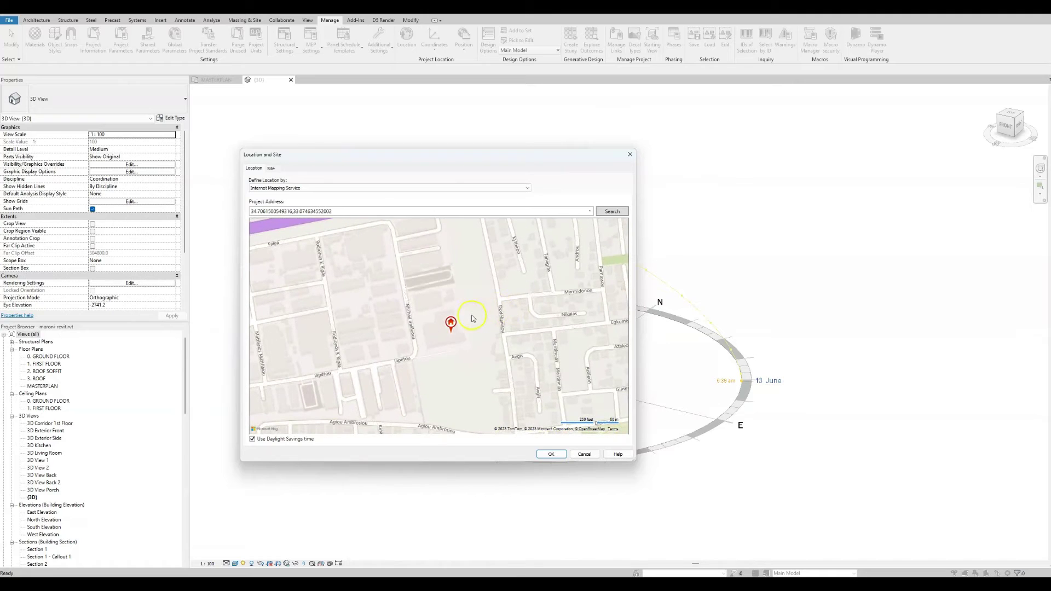
pyautogui.moveTo(452, 327); pyautogui.dragTo(508, 293)
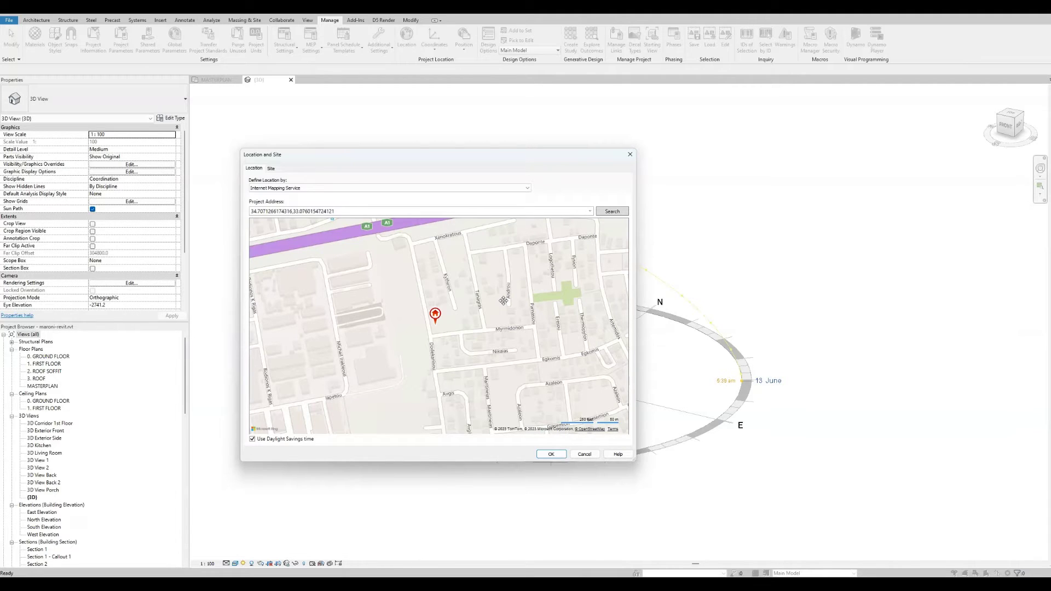
pyautogui.click(351, 212)
pyautogui.moveTo(433, 319)
pyautogui.press('Return')
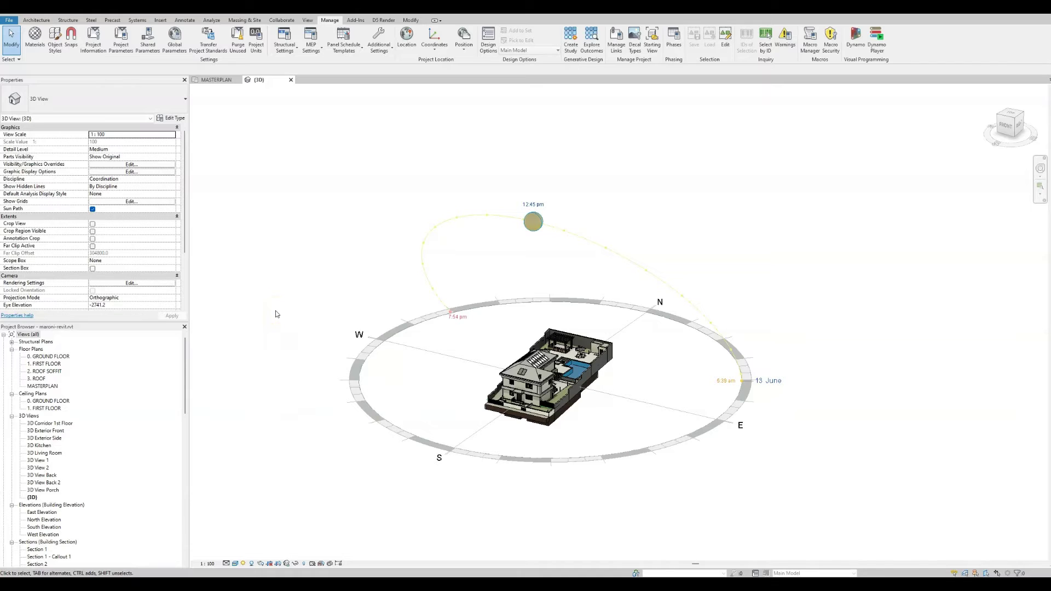
# Turn on the sun path in the MASTERPLAN floor plan.
pyautogui.click(220, 81)
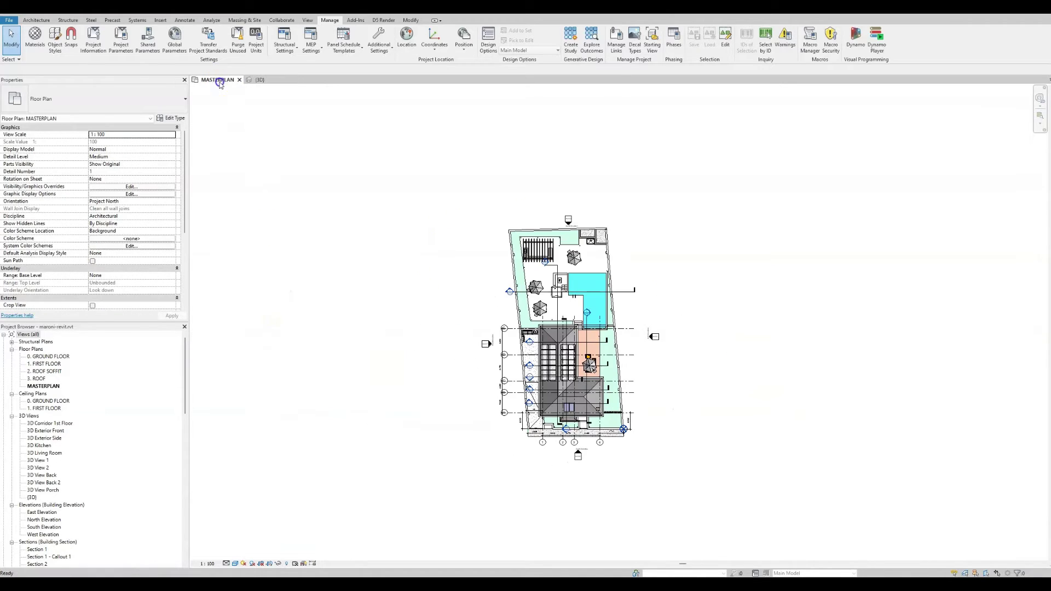
pyautogui.click(244, 564)
pyautogui.click(261, 538)
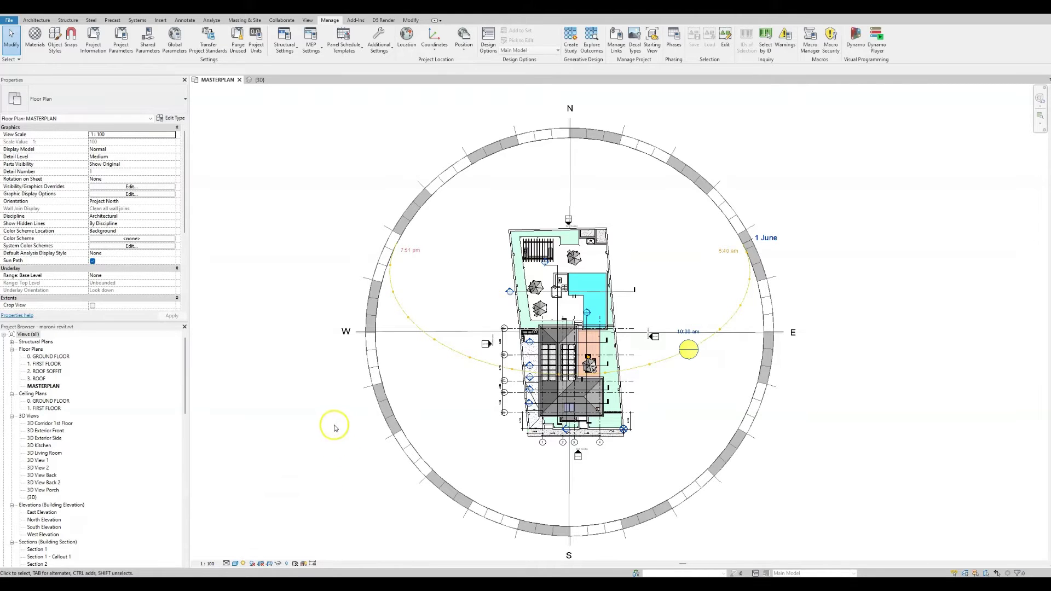
# Try the True North orientation on the MASTERPLAN view and return it to Project North.
pyautogui.click(167, 201)
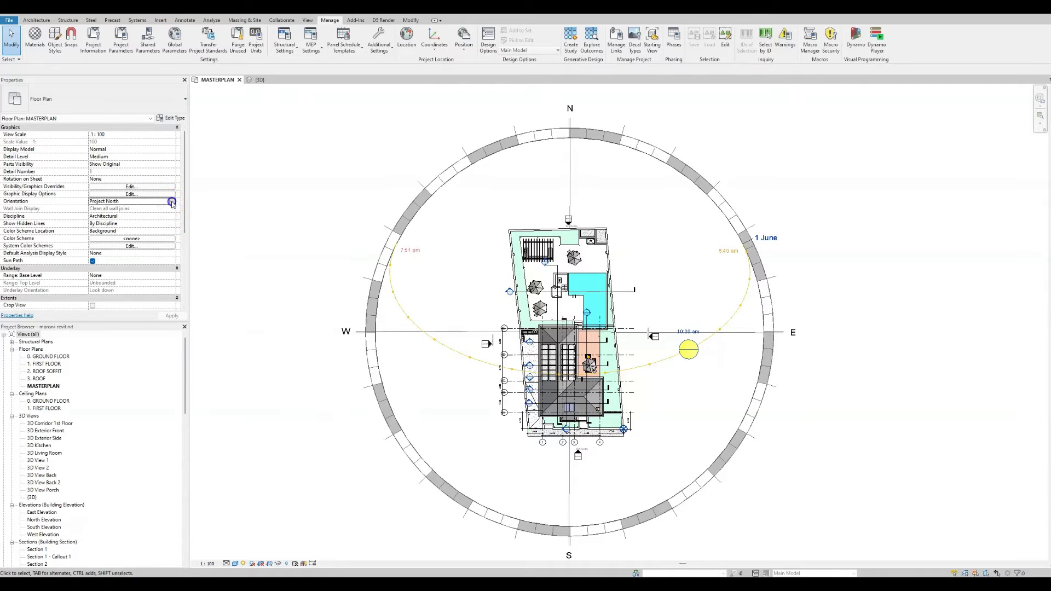
pyautogui.click(172, 202)
pyautogui.click(105, 215)
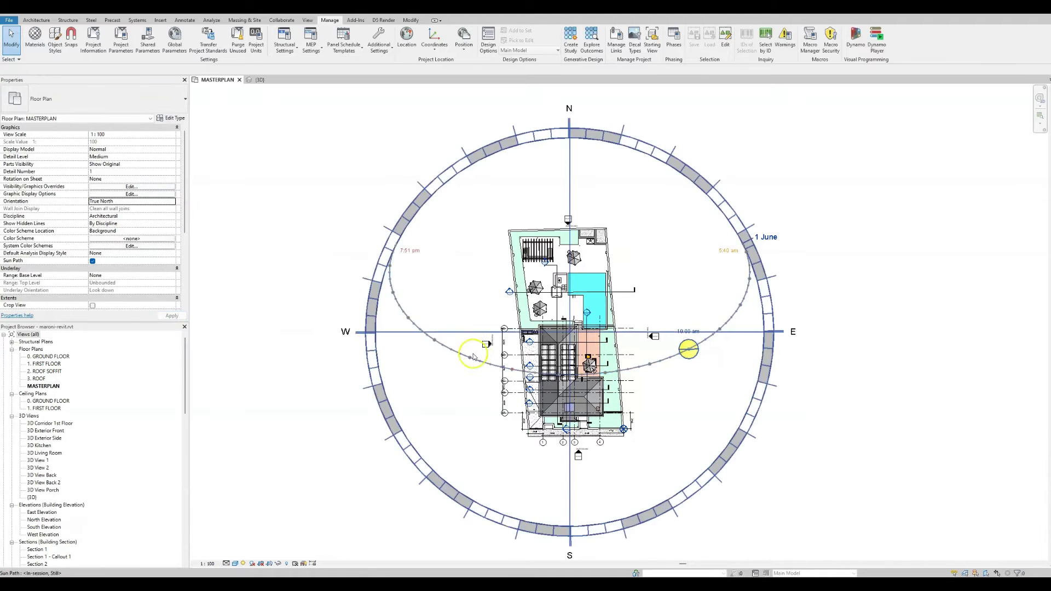
pyautogui.click(172, 202)
pyautogui.click(115, 208)
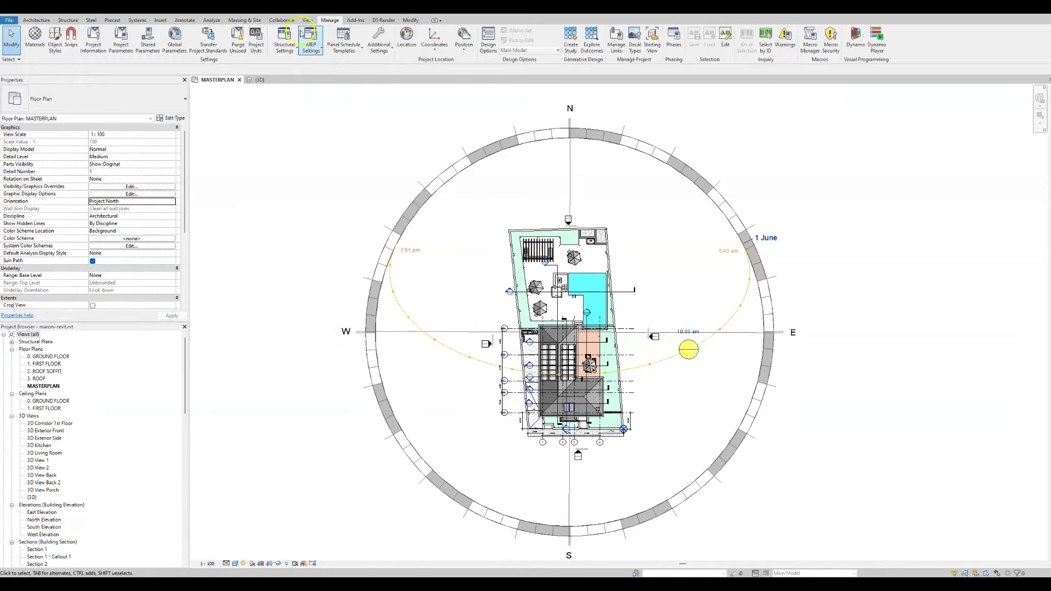
# Place an Anno_North_Arrow_Filled_2 symbol beside the plot's west boundary, near the upper half of the site.
pyautogui.click(185, 20)
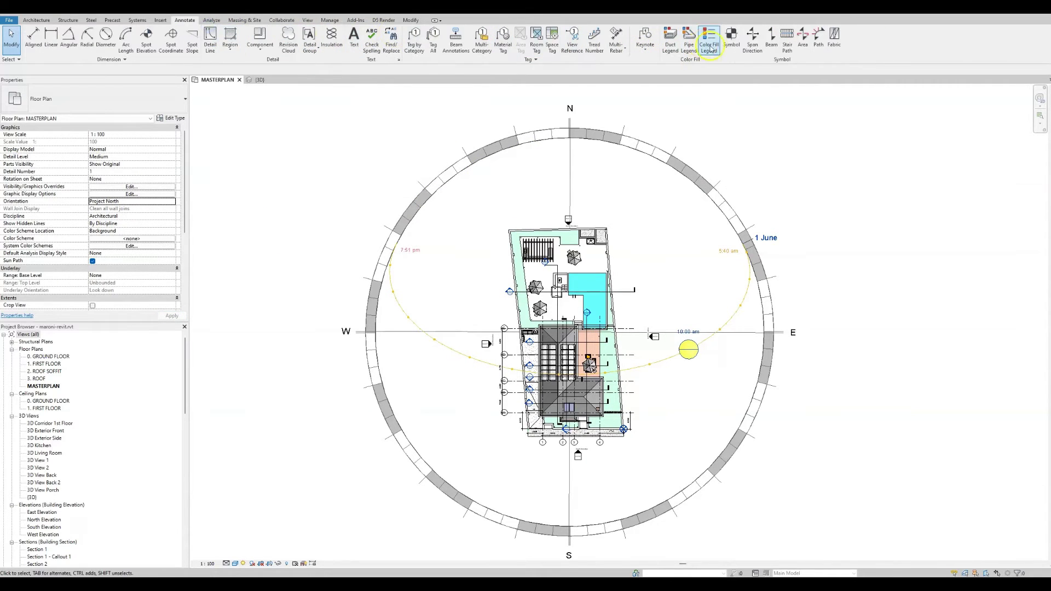
pyautogui.click(731, 36)
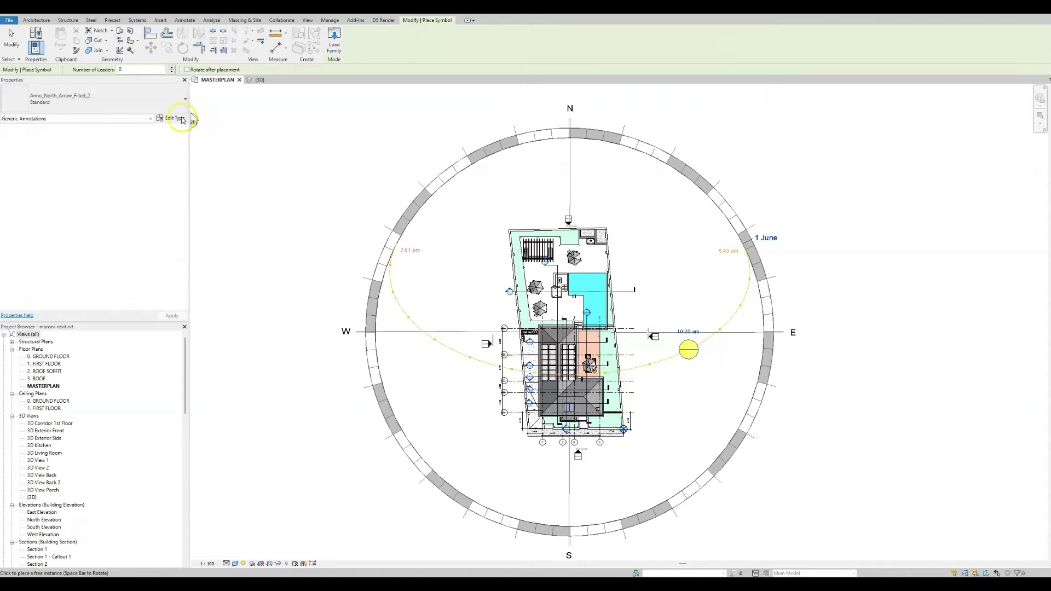
pyautogui.click(479, 267)
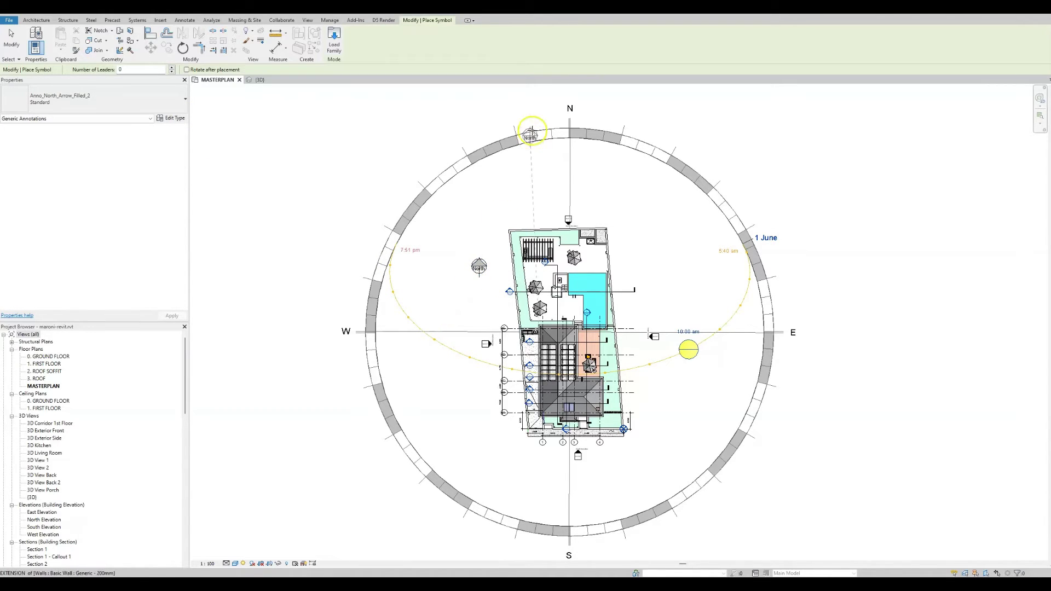
pyautogui.press('Escape')
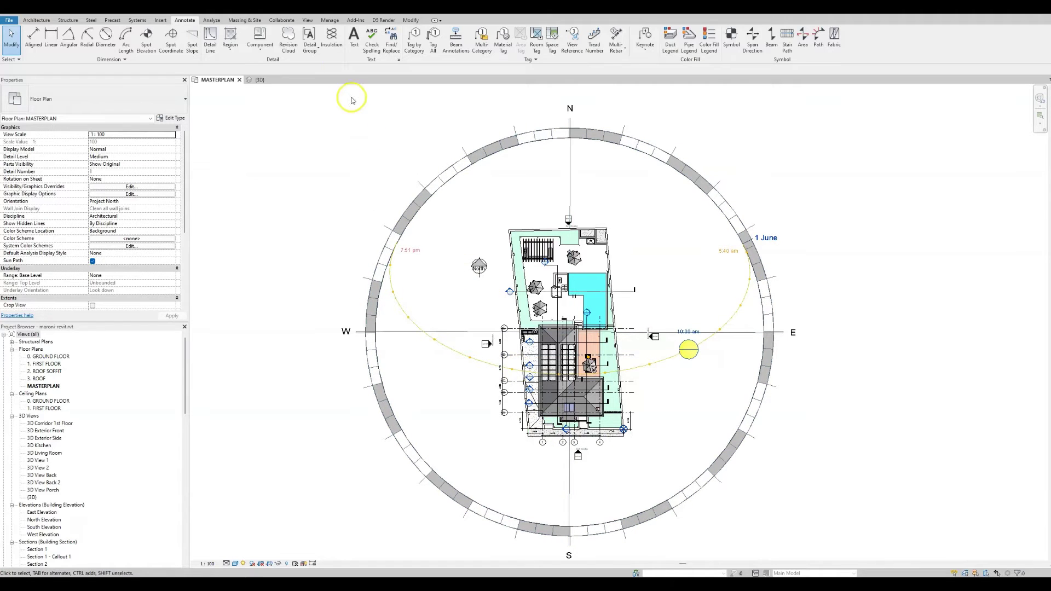
# Review the project location pin on the internet map near the Dodekanisou–Myrmidonon junction and accept the location.
pyautogui.click(329, 20)
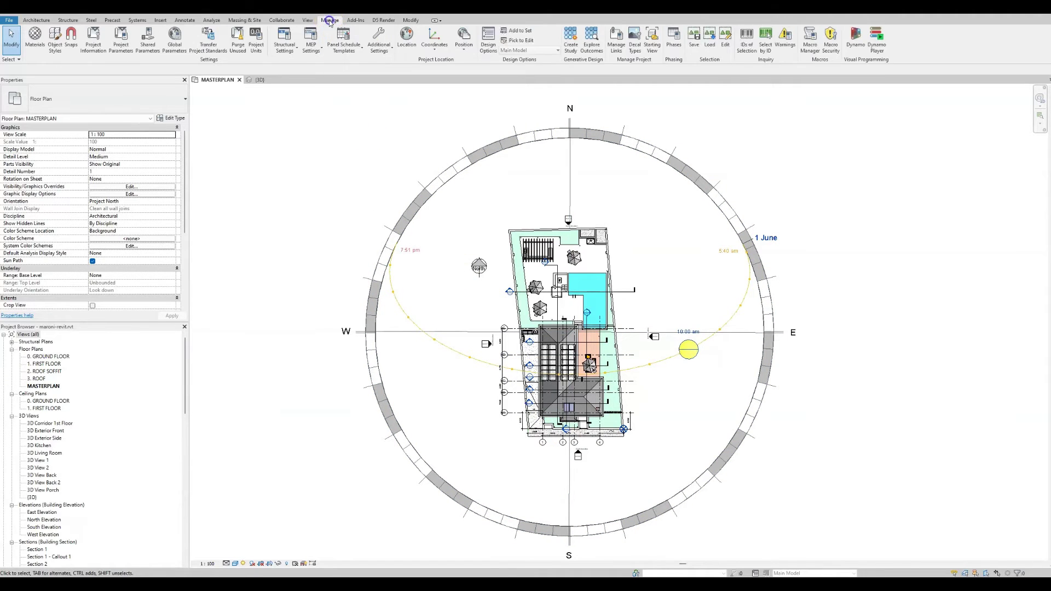
pyautogui.click(407, 40)
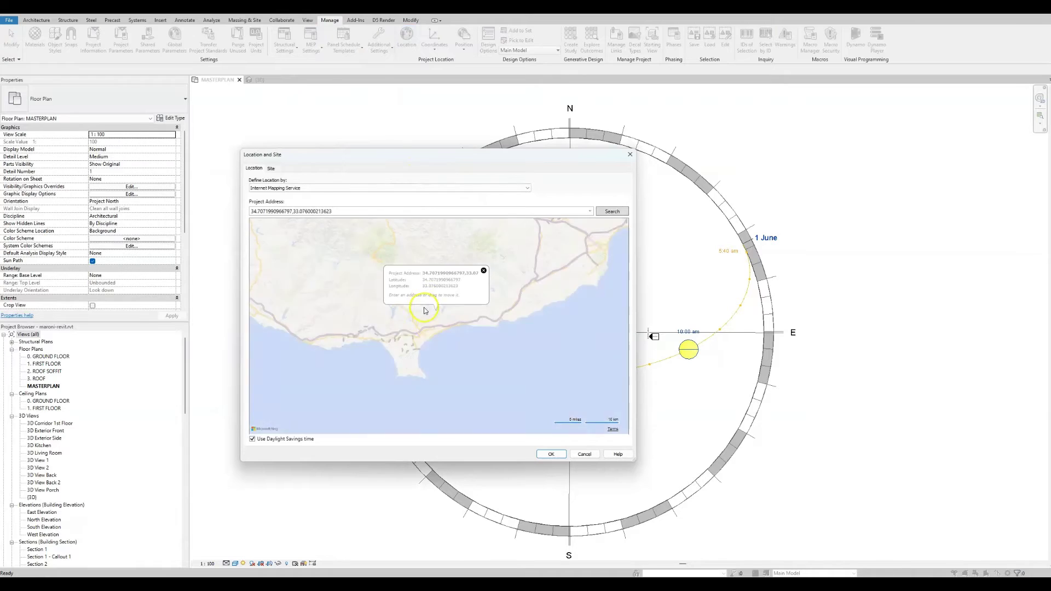
pyautogui.scroll(6, 444, 328)
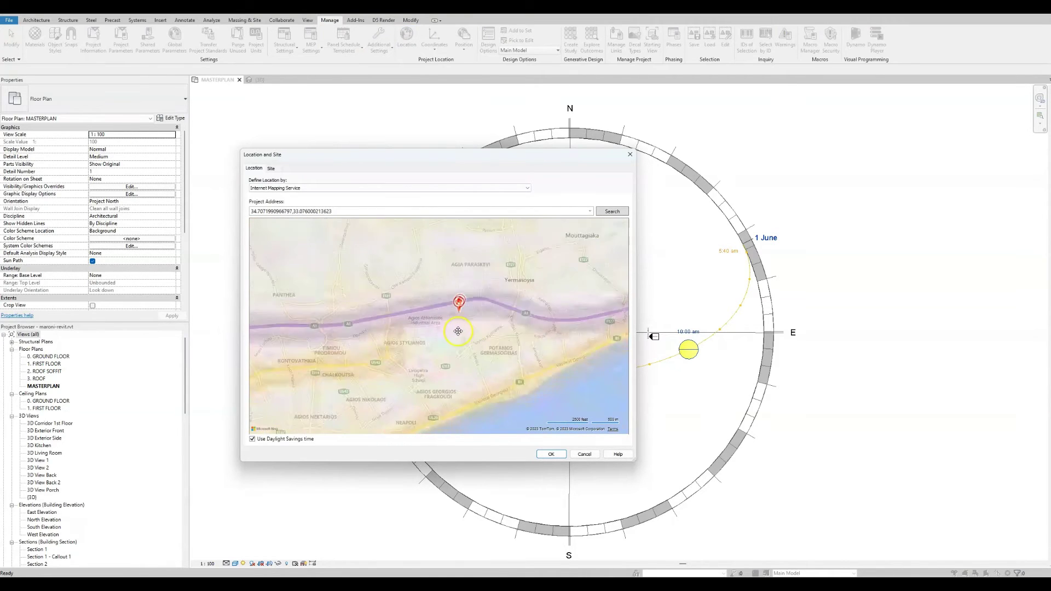
pyautogui.scroll(3, 472, 277)
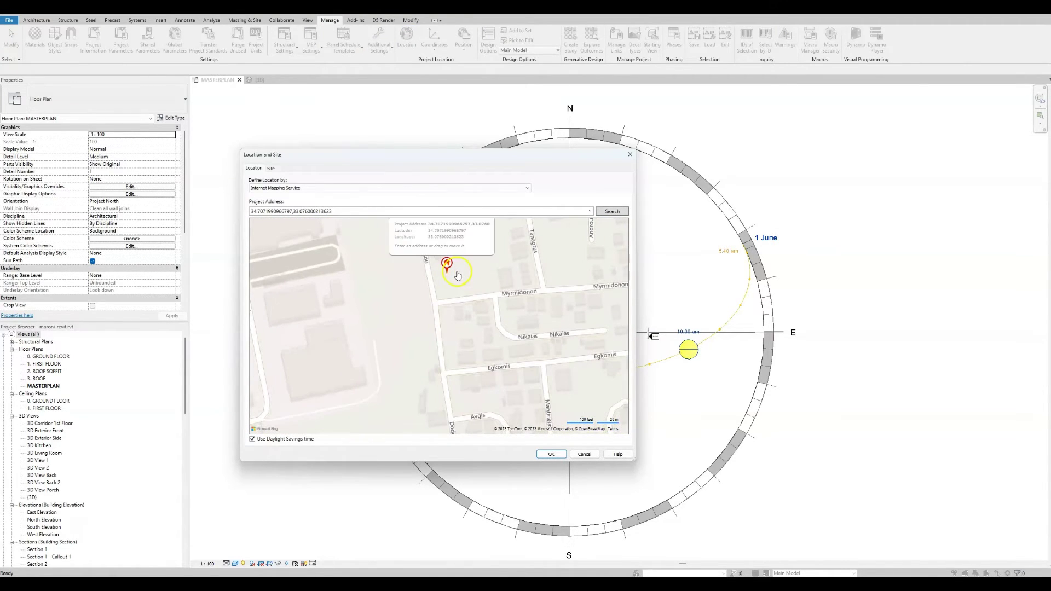
pyautogui.moveTo(469, 305); pyautogui.dragTo(448, 308)
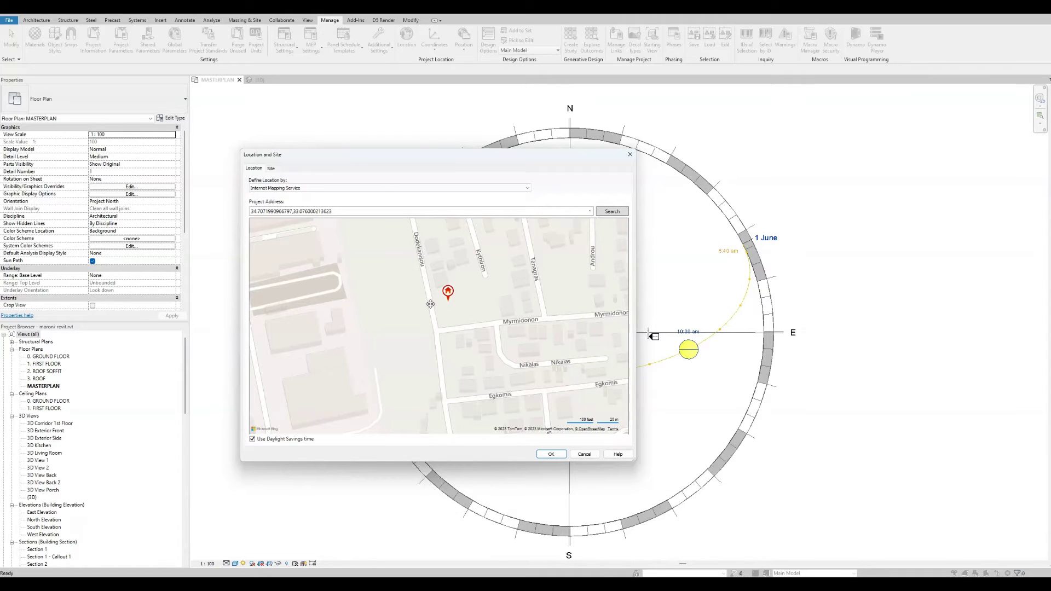
pyautogui.click(462, 302)
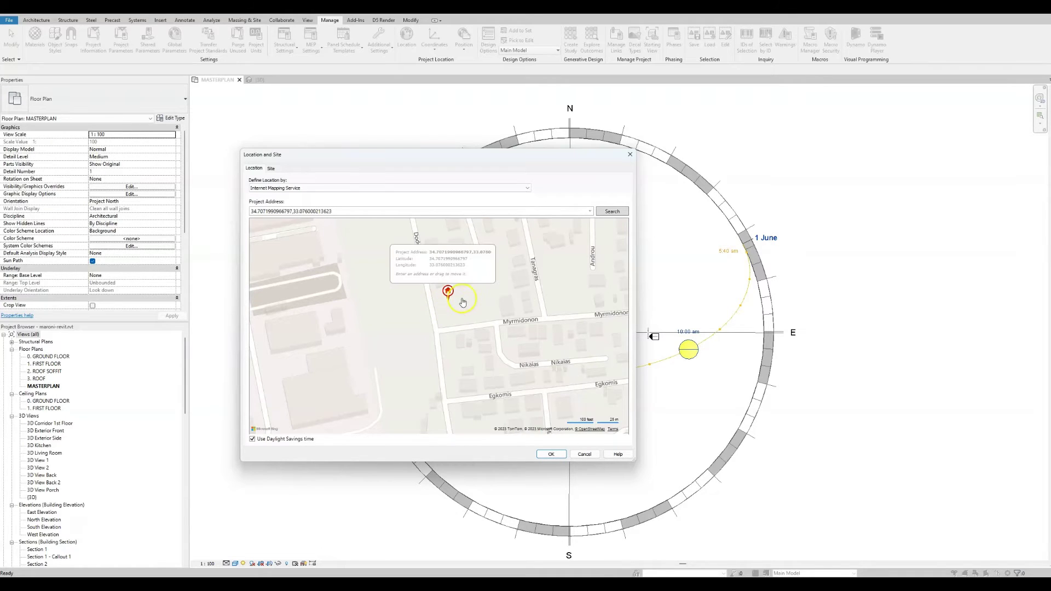
pyautogui.click(464, 304)
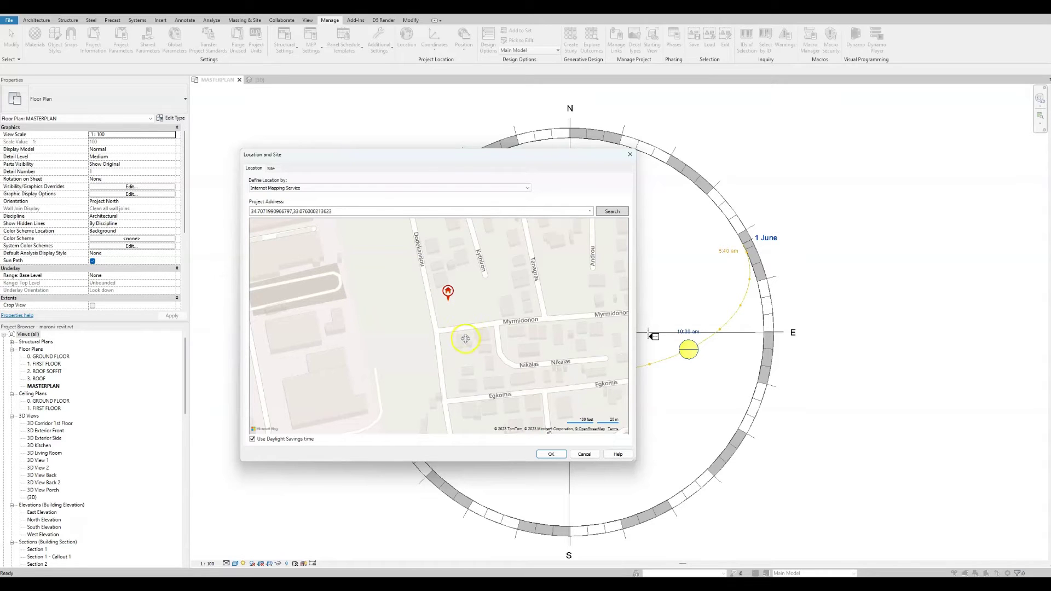
pyautogui.click(463, 307)
pyautogui.click(459, 308)
pyautogui.click(549, 454)
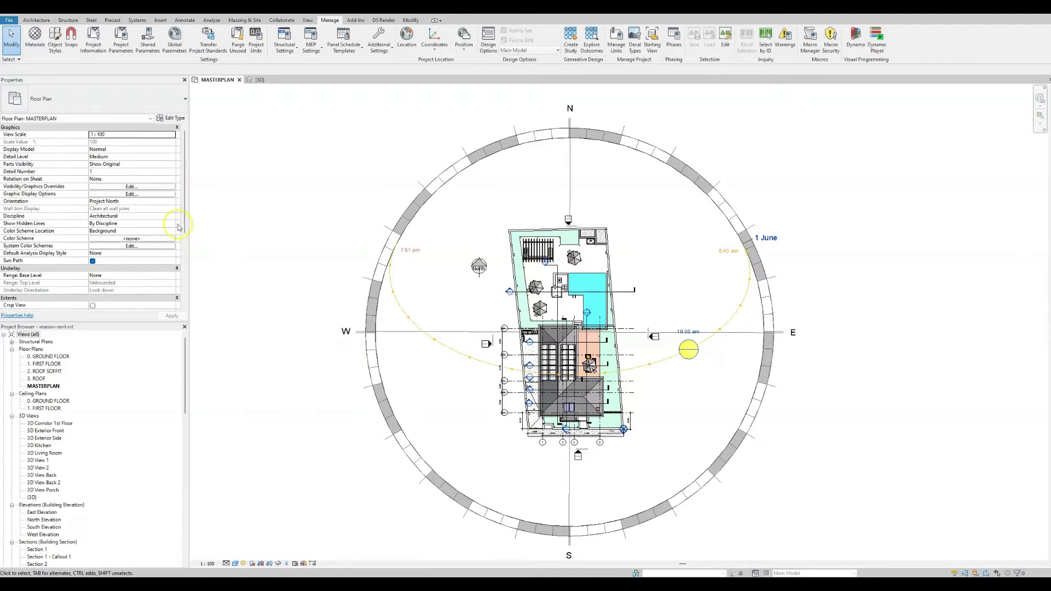
# Try the True North orientation on the MASTERPLAN view and examine the house against the sun path in the {3D} view.
pyautogui.click(171, 203)
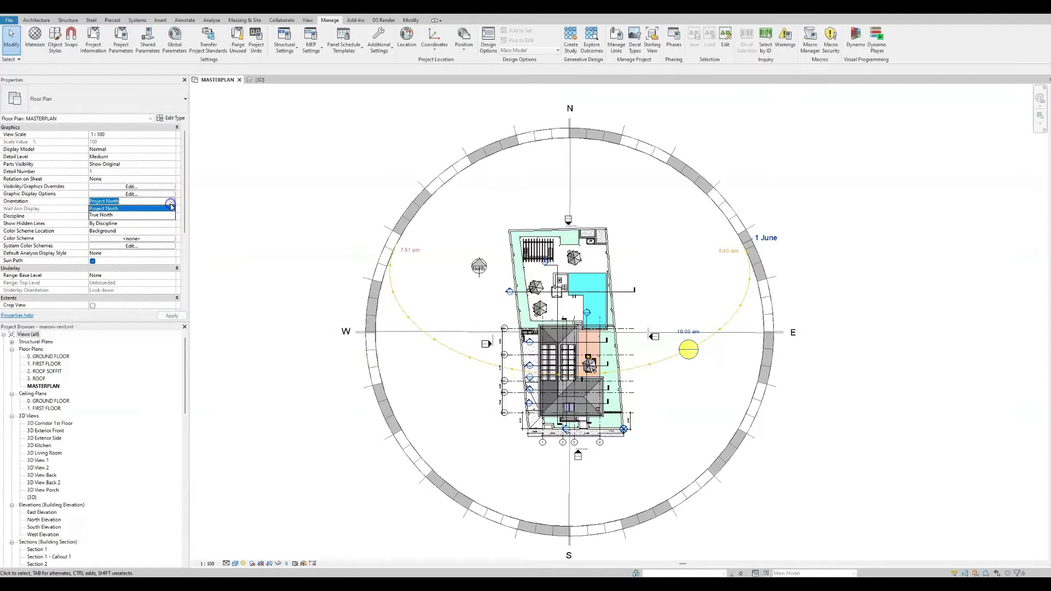
pyautogui.click(107, 214)
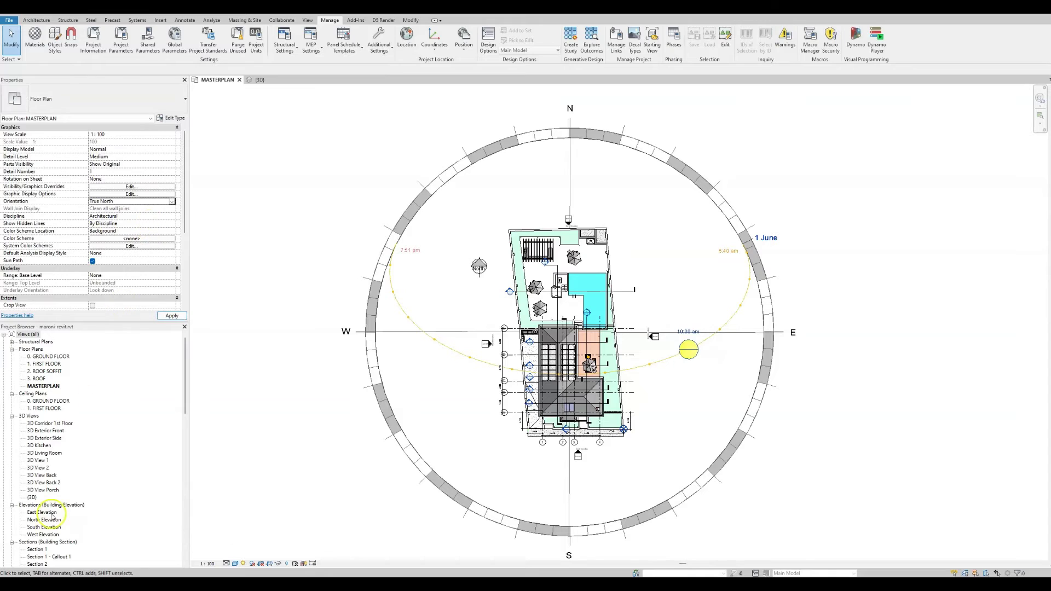
pyautogui.doubleClick(32, 497)
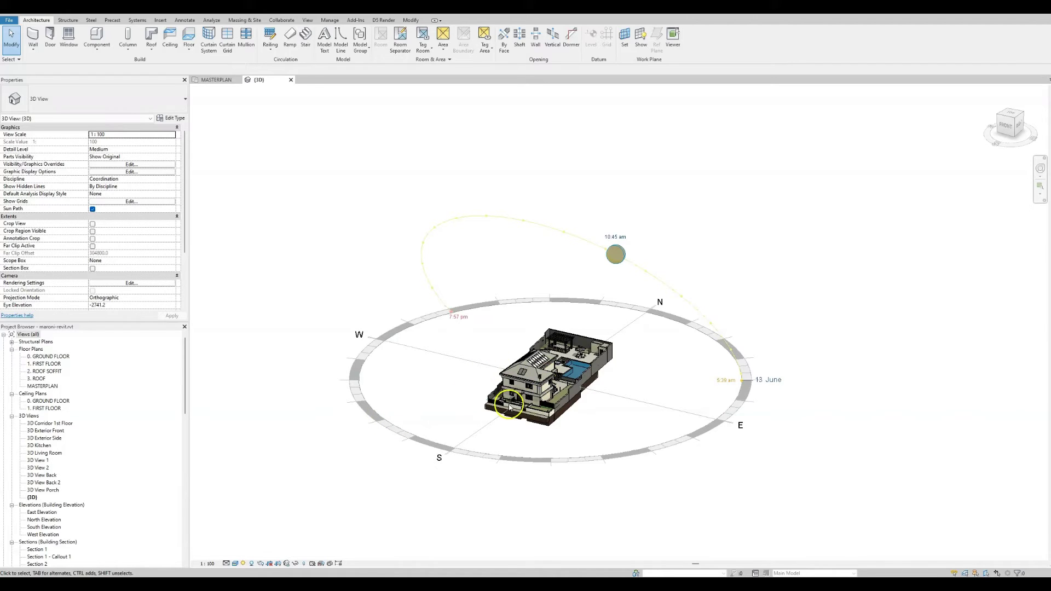
pyautogui.scroll(5, 491, 402)
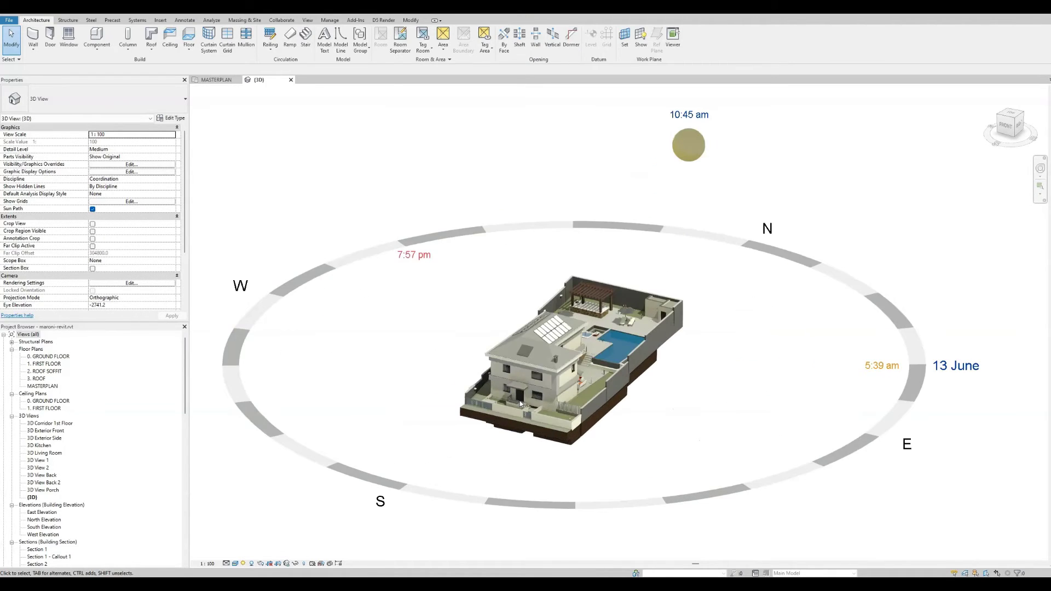
pyautogui.click(217, 80)
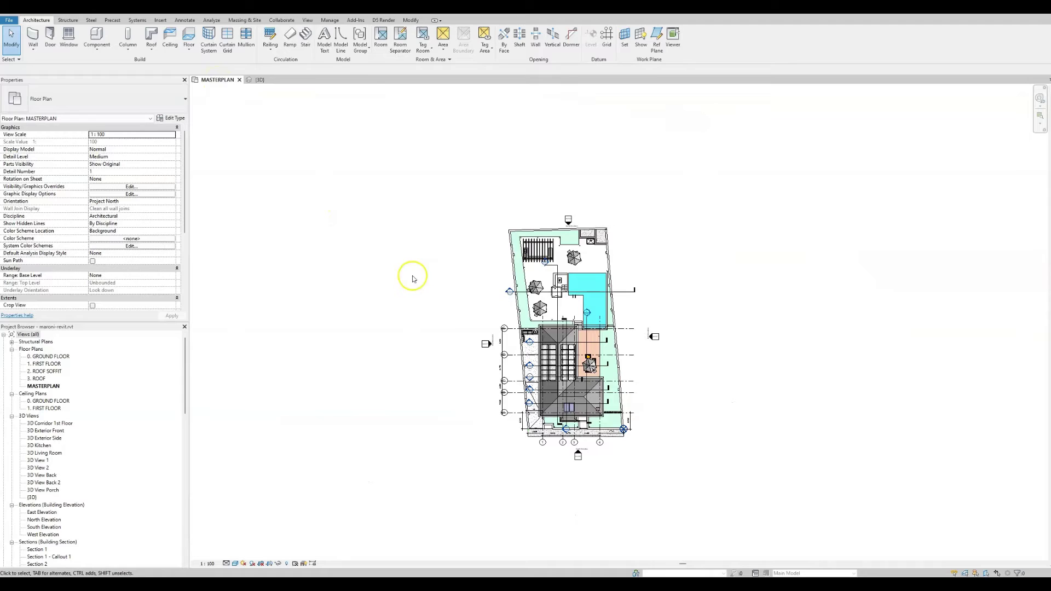
# Turn on the sun path and the shadows in the MASTERPLAN floor plan.
pyautogui.click(243, 565)
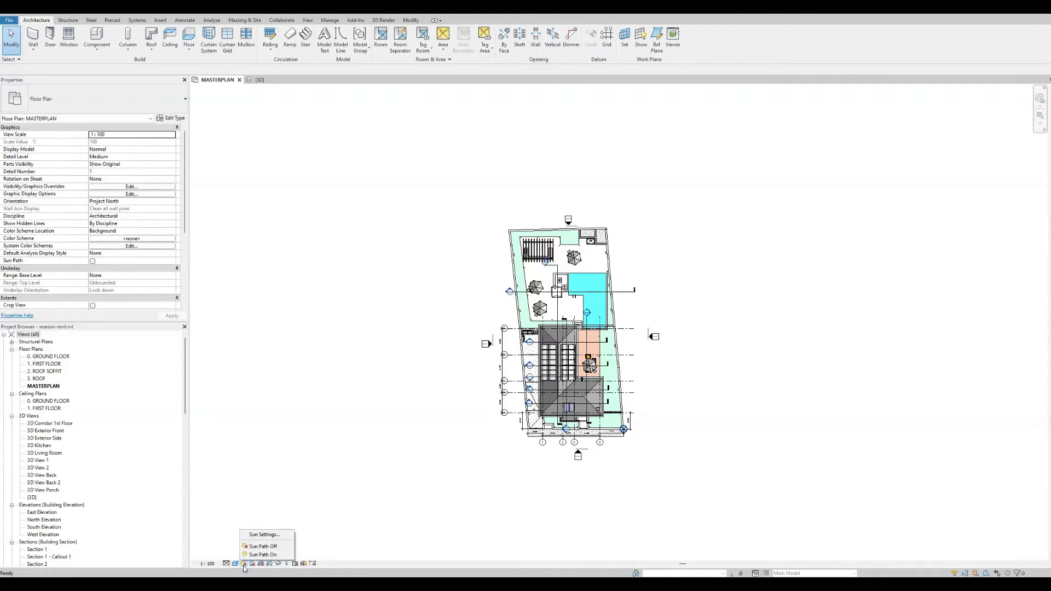
pyautogui.click(245, 571)
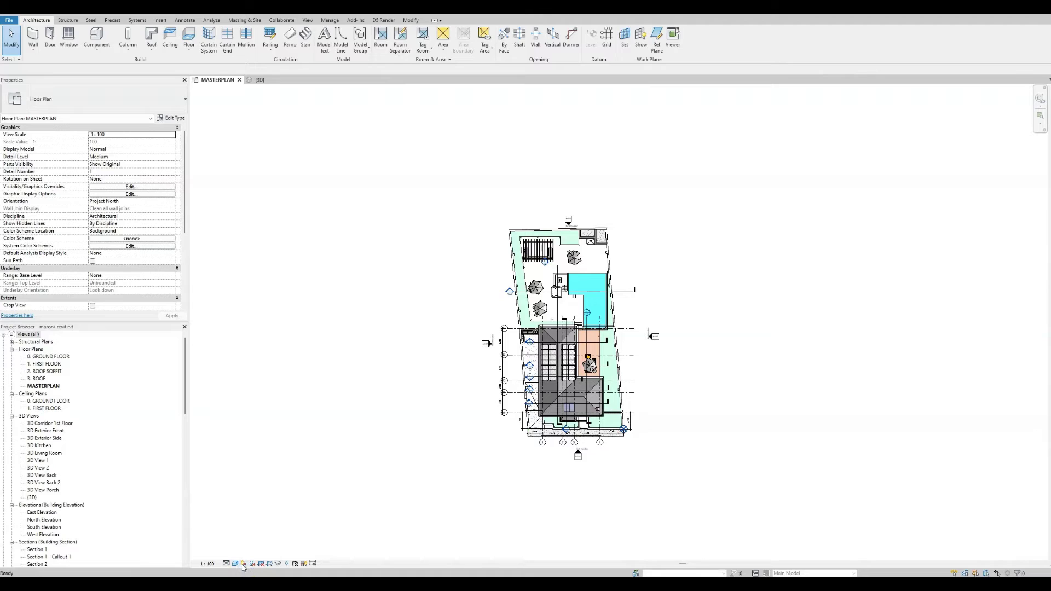
pyautogui.click(243, 565)
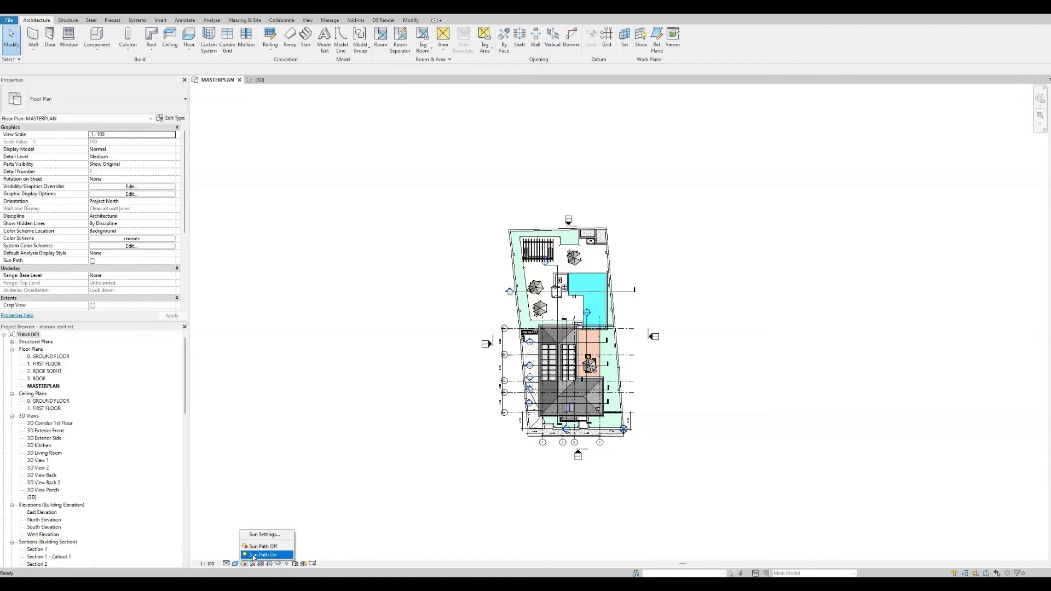
pyautogui.click(257, 554)
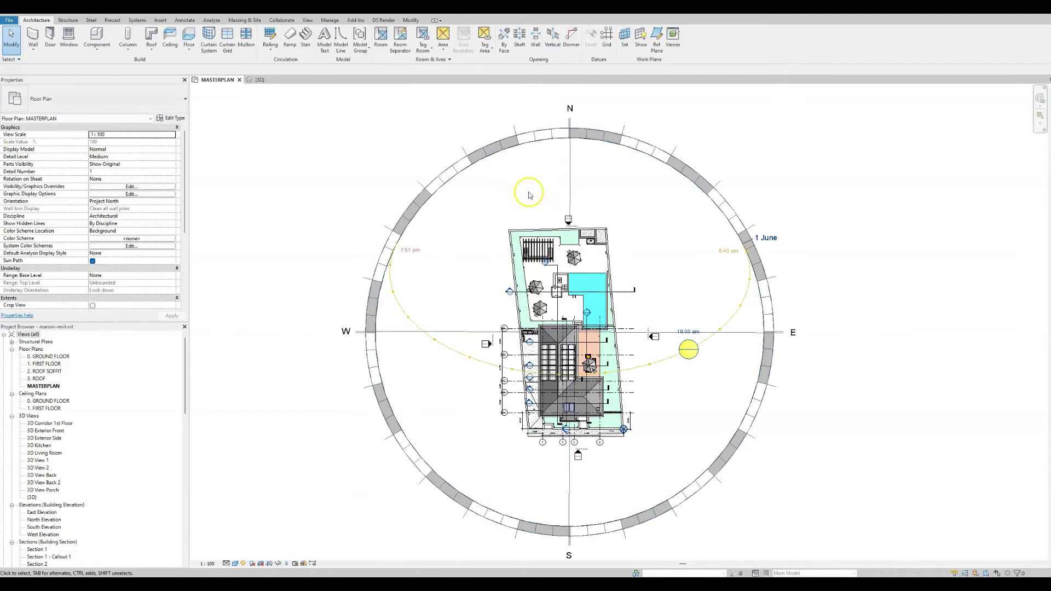
pyautogui.press('Escape')
pyautogui.click(251, 564)
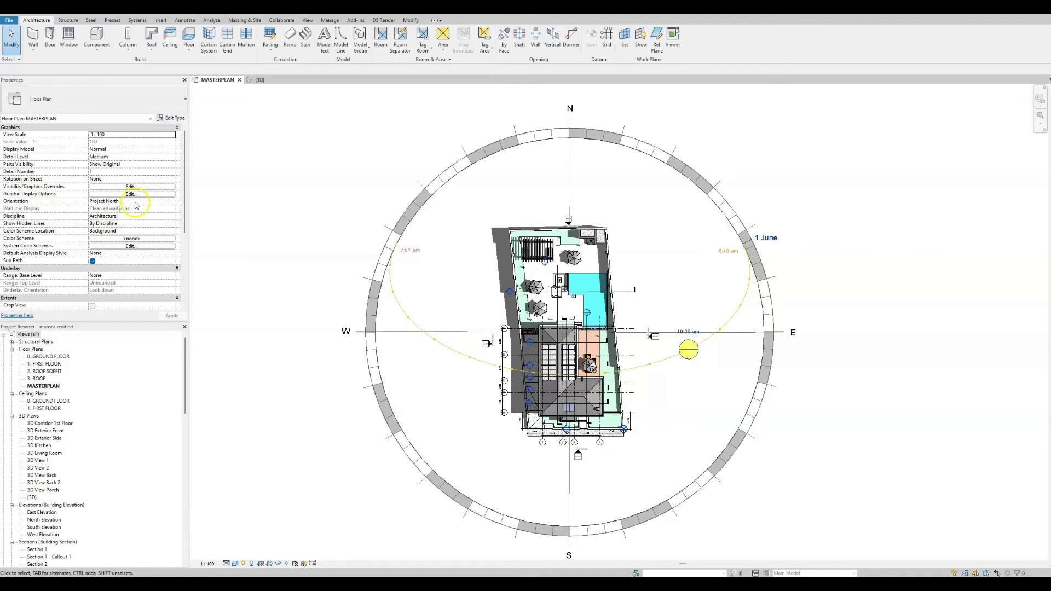
# Set the orientation of the MASTERPLAN view to True North.
pyautogui.click(173, 203)
pyautogui.click(173, 202)
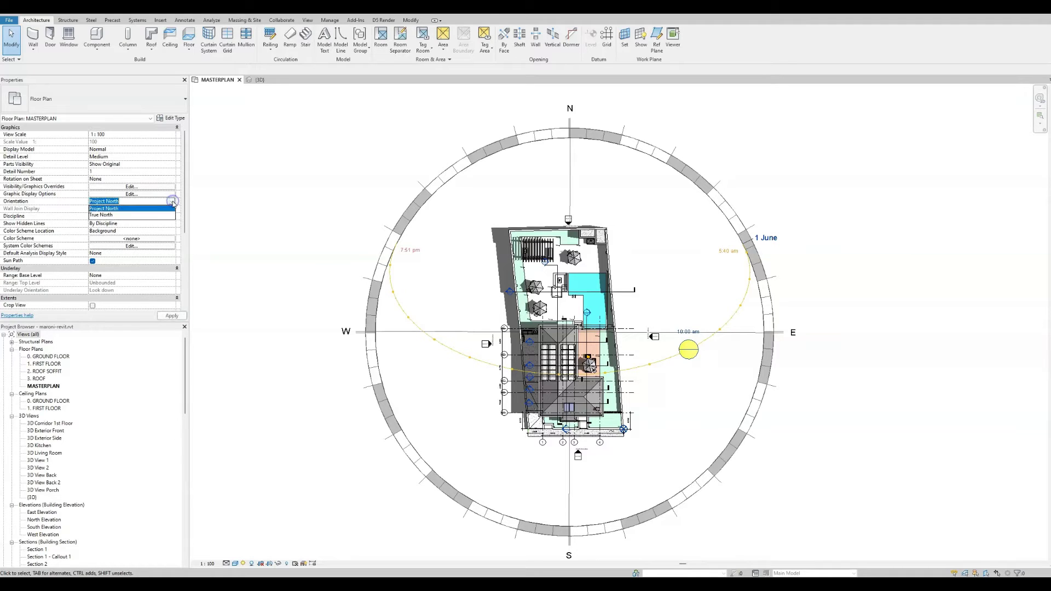
pyautogui.click(104, 215)
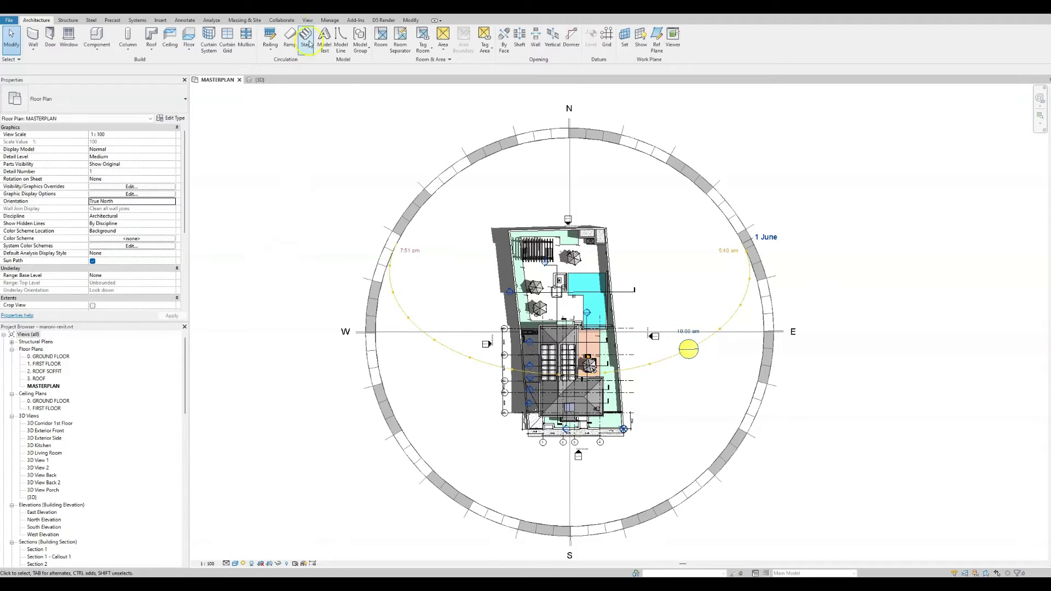
# Rotate True North a quarter turn clockwise about the default centre, from the sun path's north axis to its east axis.
pyautogui.click(329, 20)
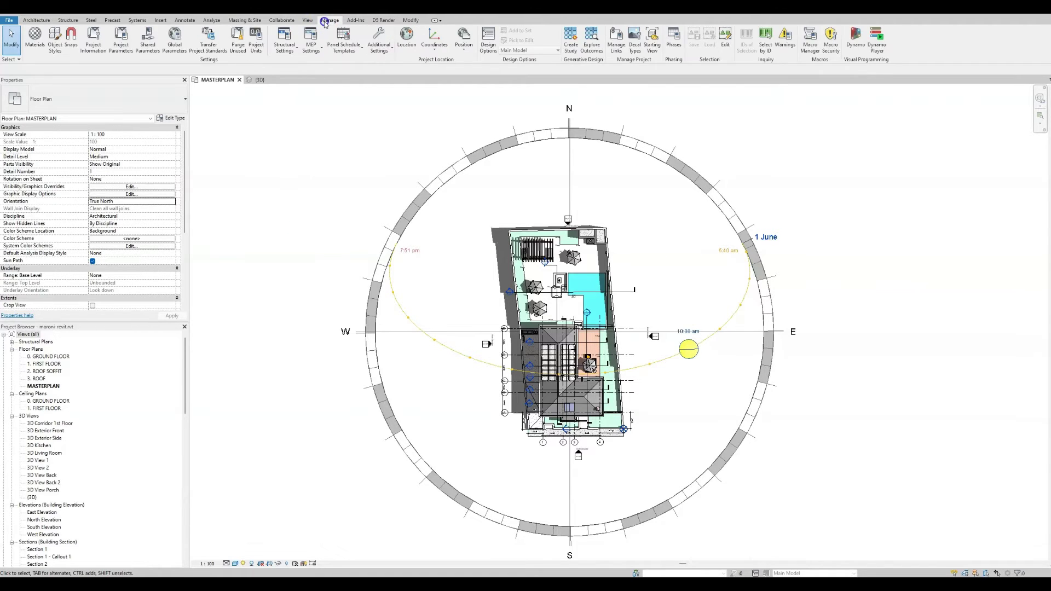
pyautogui.click(469, 52)
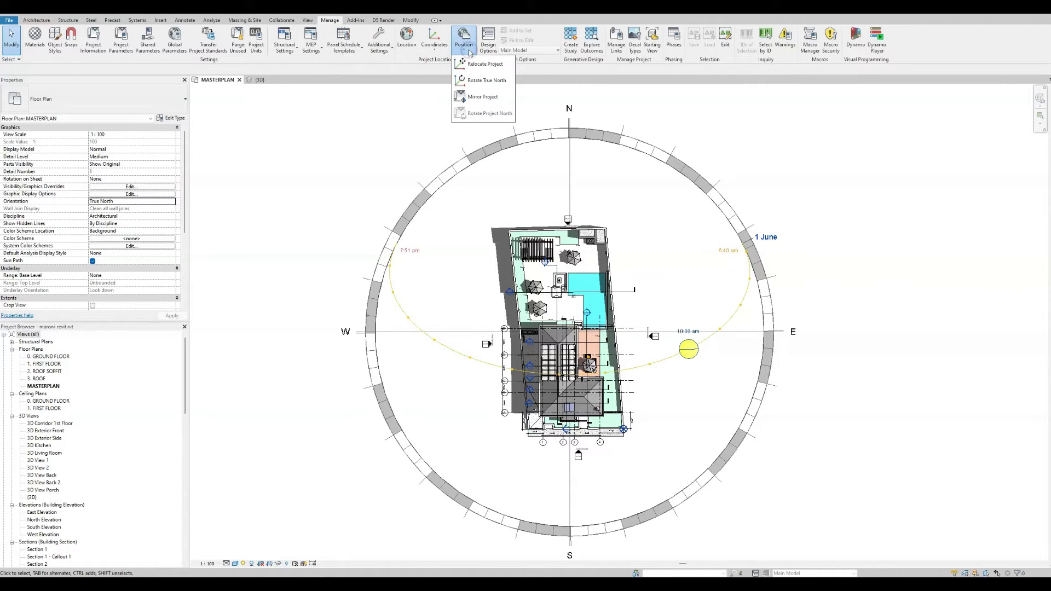
pyautogui.click(479, 82)
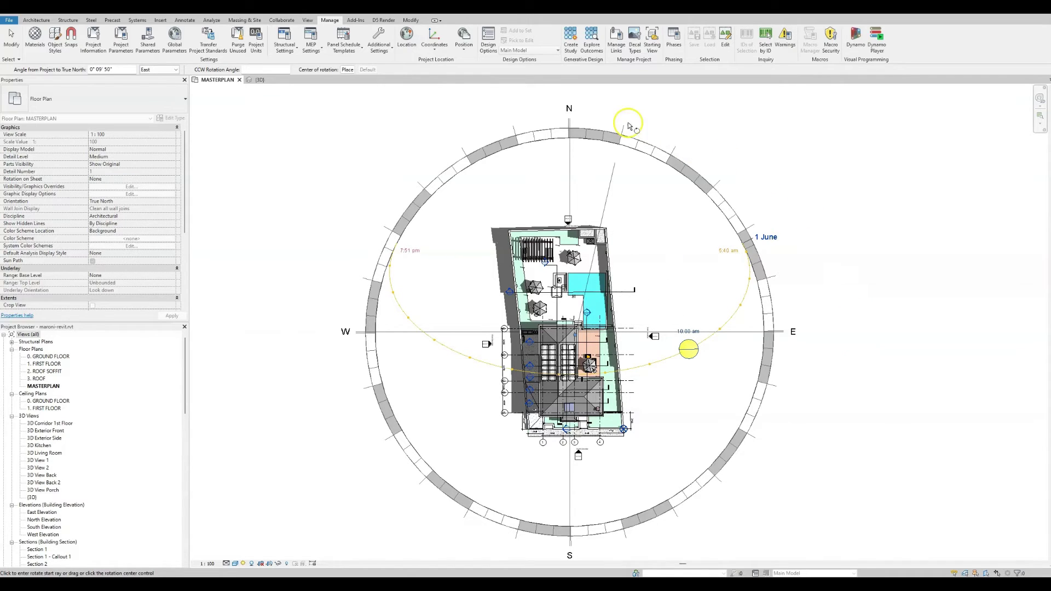
pyautogui.click(576, 101)
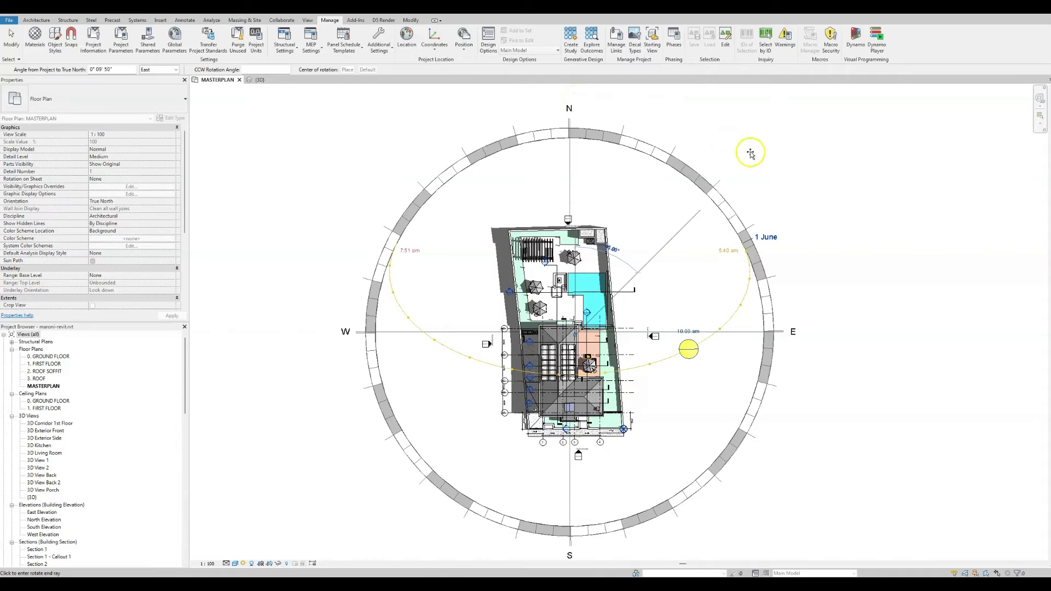
pyautogui.click(850, 332)
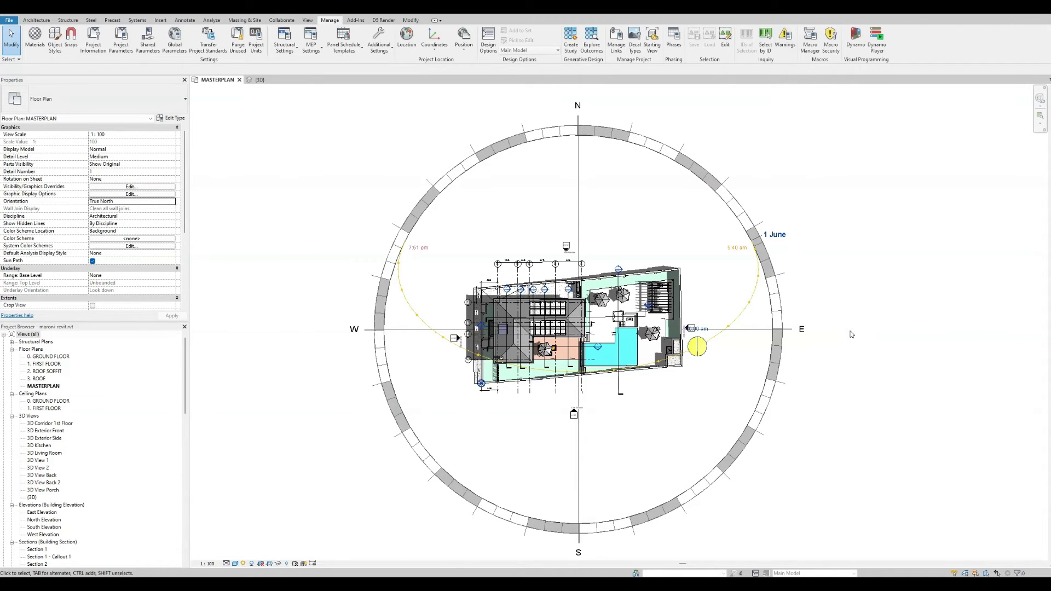
pyautogui.click(582, 129)
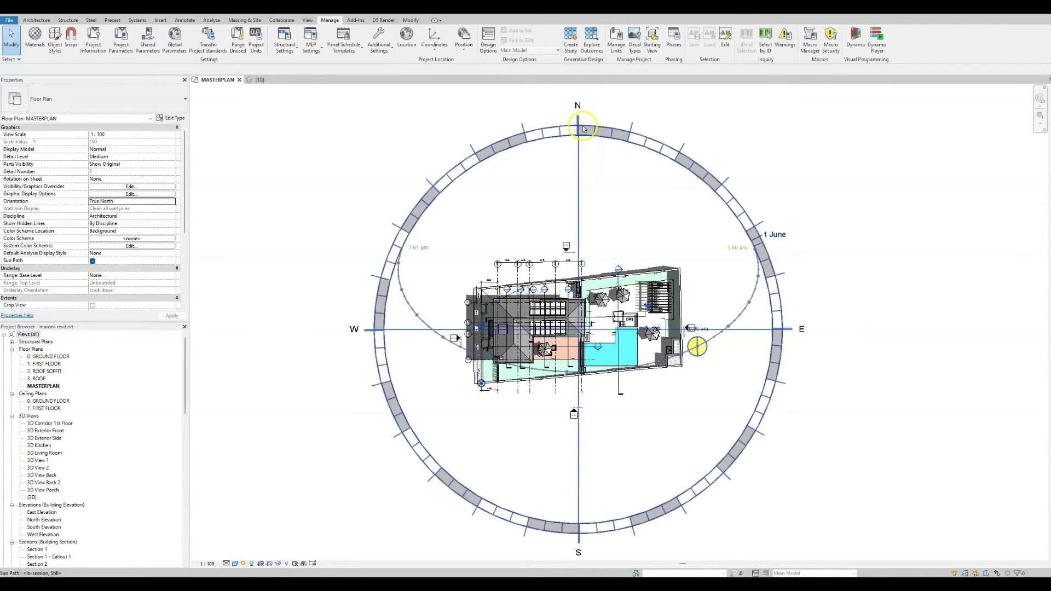
pyautogui.click(579, 532)
pyautogui.press('Escape')
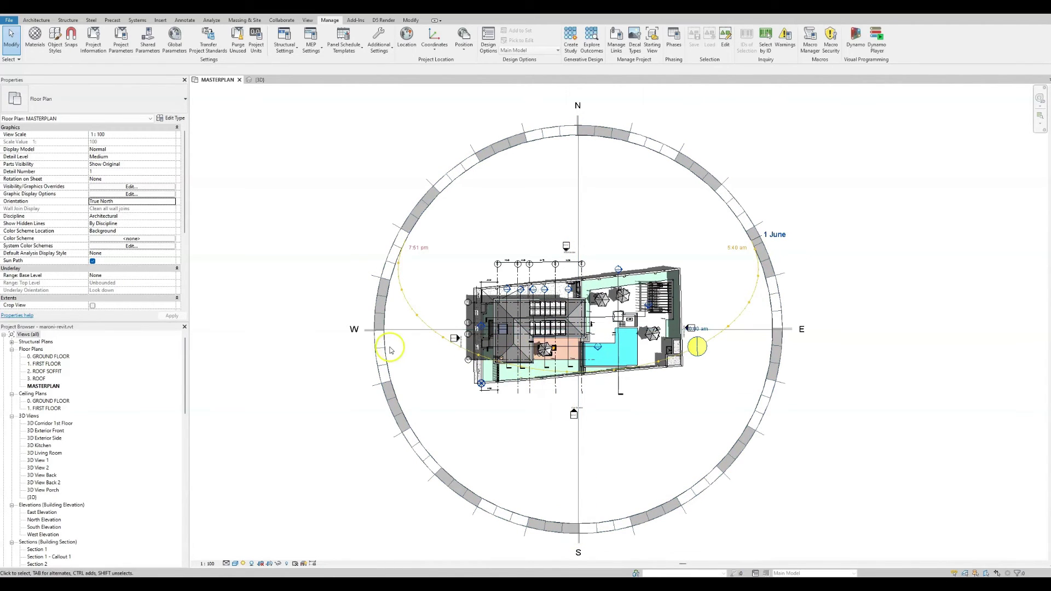
# Switch the MASTERPLAN view to Project North and examine the sun's course across the plot.
pyautogui.click(172, 204)
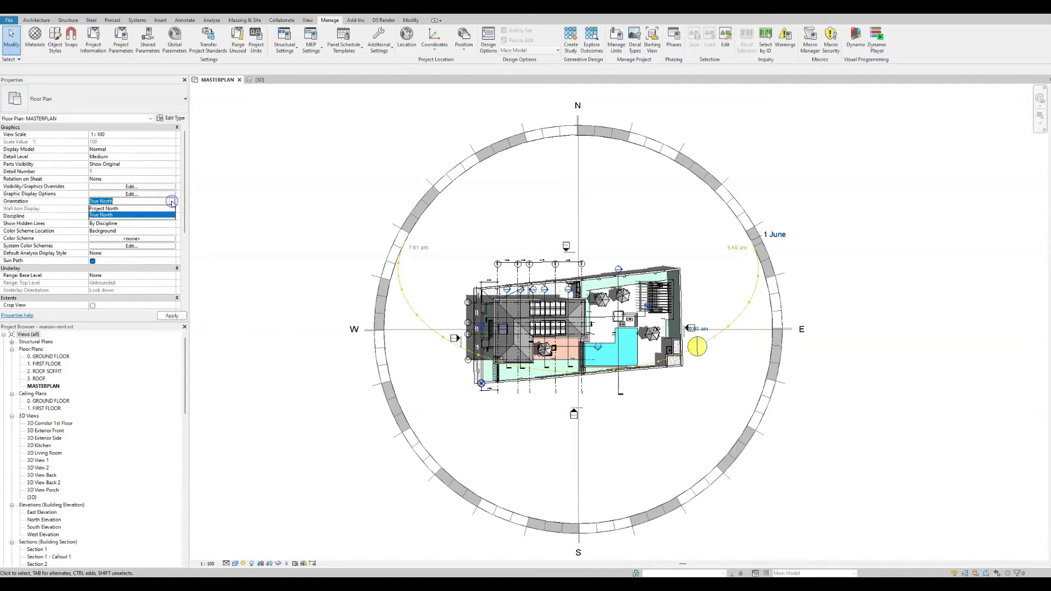
pyautogui.click(119, 209)
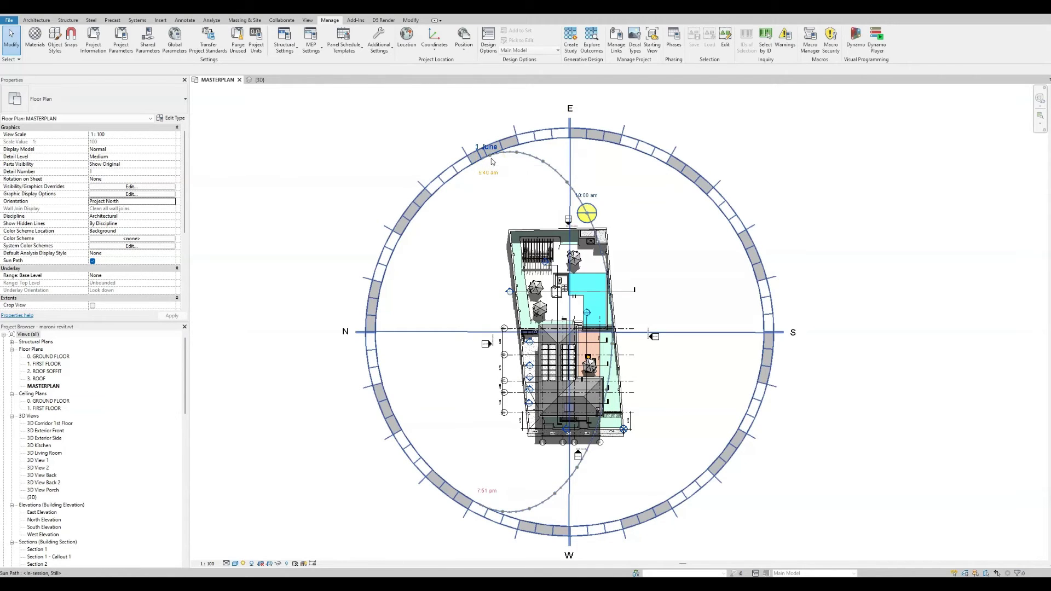
pyautogui.moveTo(491, 161)
pyautogui.mouseDown()
pyautogui.moveTo(556, 176)
pyautogui.moveTo(589, 212)
pyautogui.moveTo(597, 452)
pyautogui.mouseUp()
pyautogui.press('Escape')
pyautogui.click(107, 549)
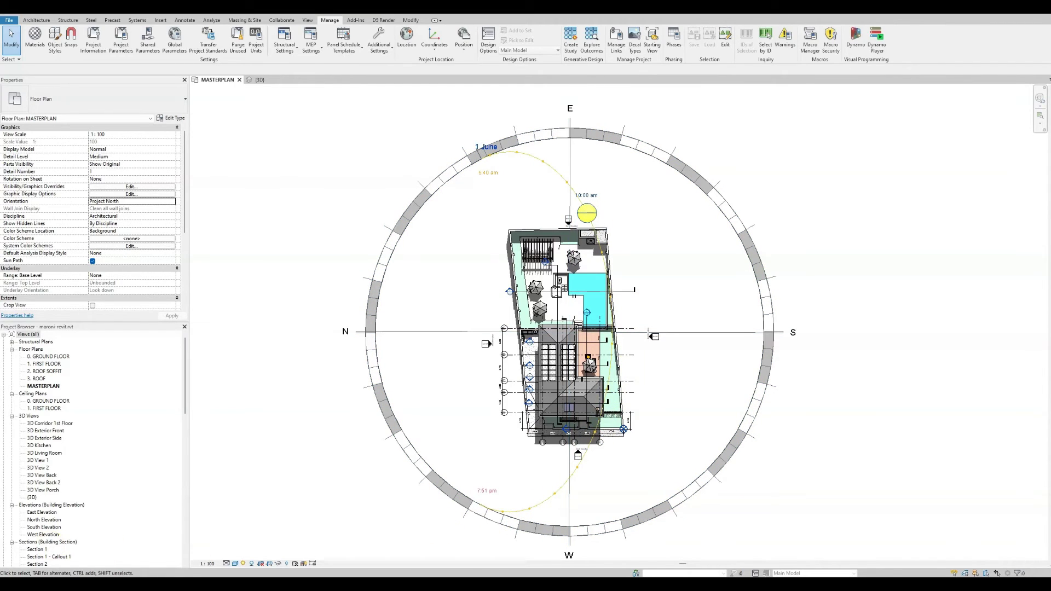
pyautogui.scroll(-1, 107, 550)
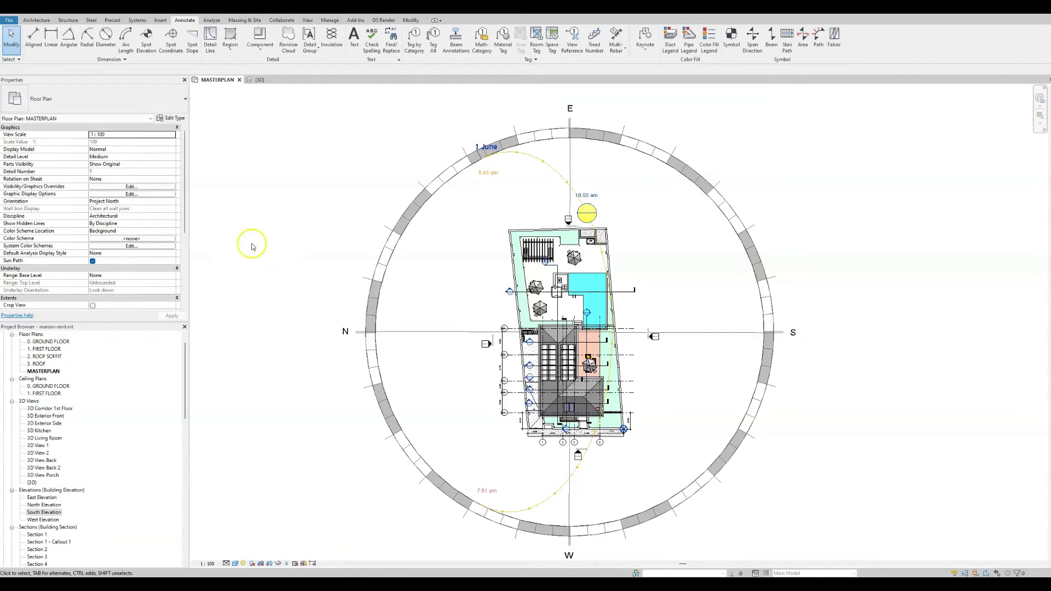
# Set the MASTERPLAN view to True North and place an Anno_North_Arrow_Filled_2 symbol just outside the plot's north boundary, in line with the pool.
pyautogui.click(171, 201)
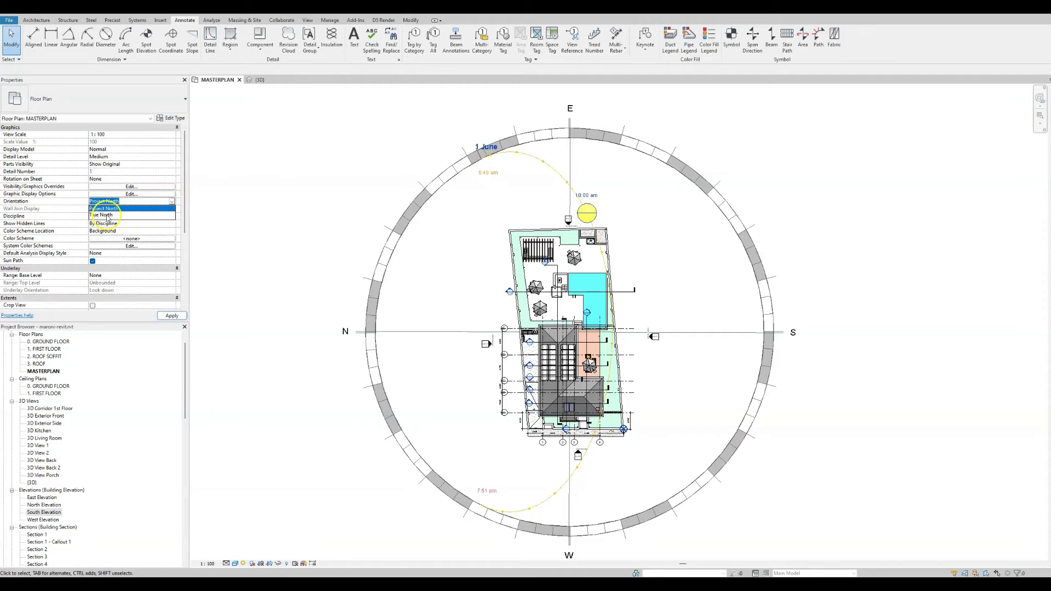
pyautogui.click(104, 215)
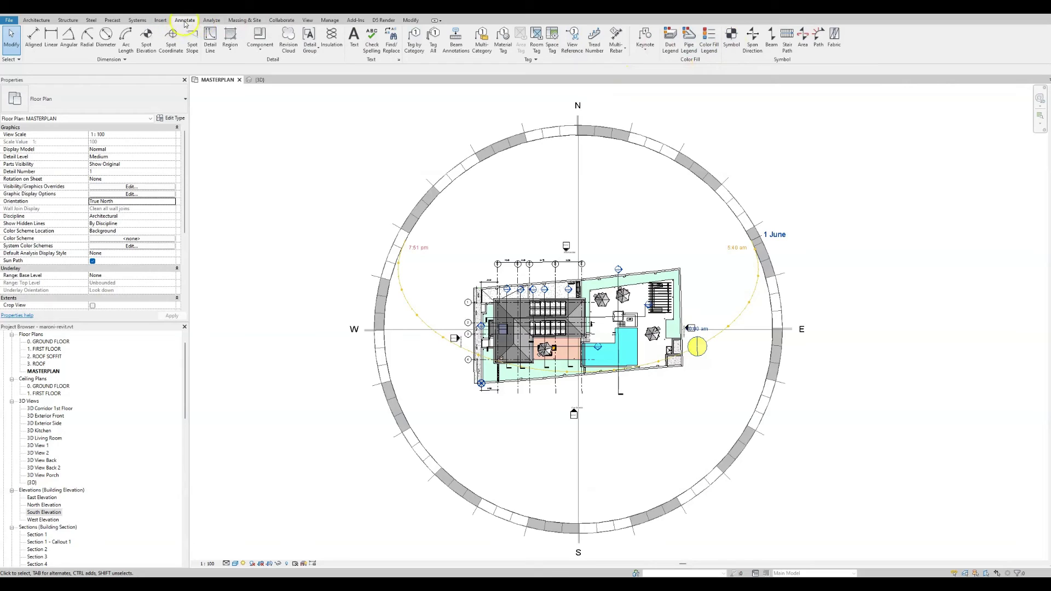
pyautogui.click(731, 36)
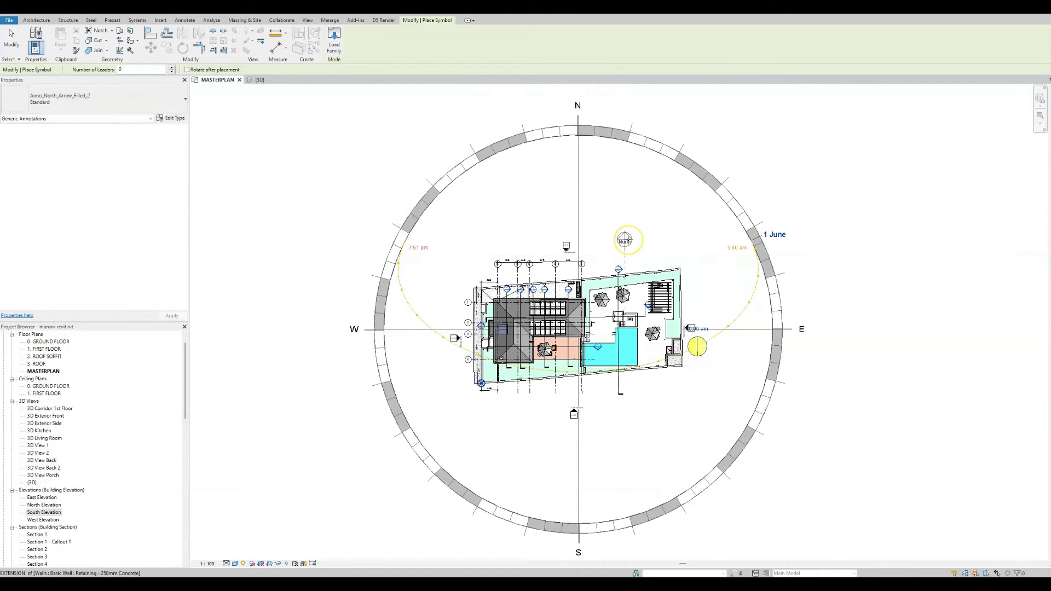
pyautogui.click(625, 239)
pyautogui.press('Escape')
pyautogui.press('Escape')
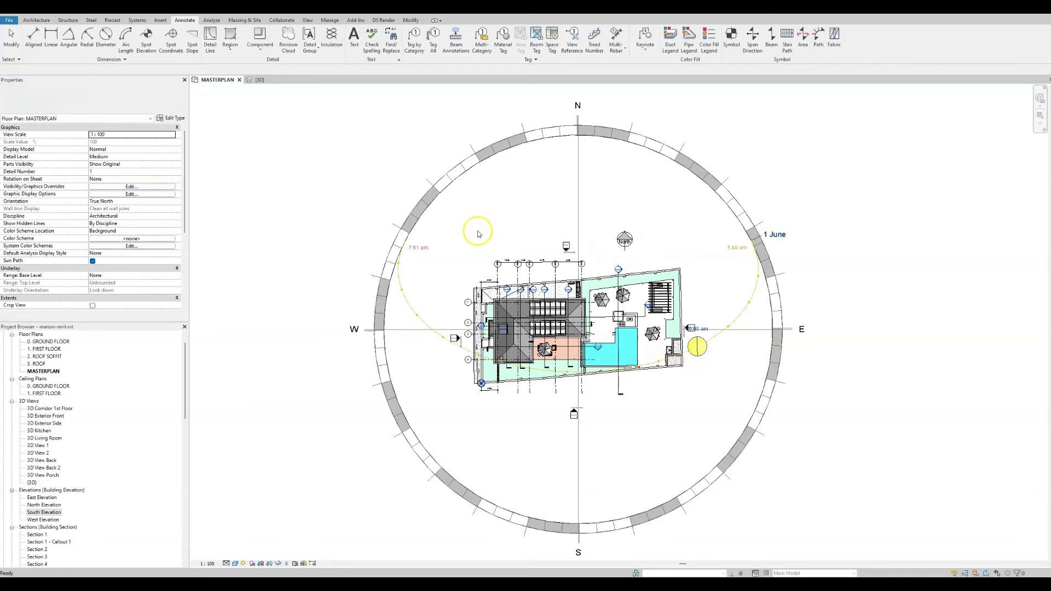
# Return the MASTERPLAN view to Project North and turn off its sun path.
pyautogui.click(171, 205)
pyautogui.click(110, 210)
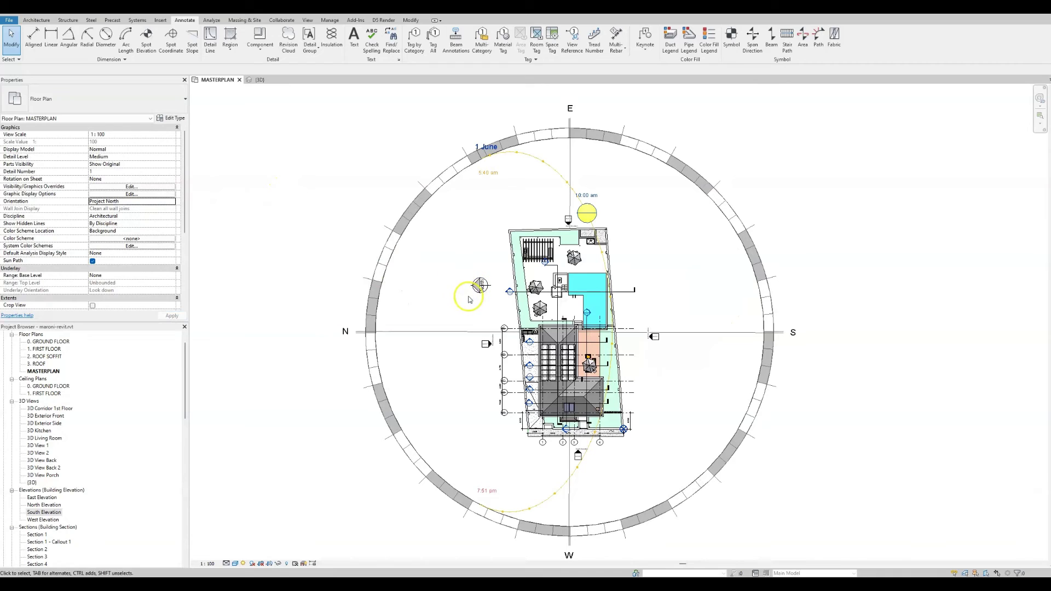
pyautogui.click(243, 565)
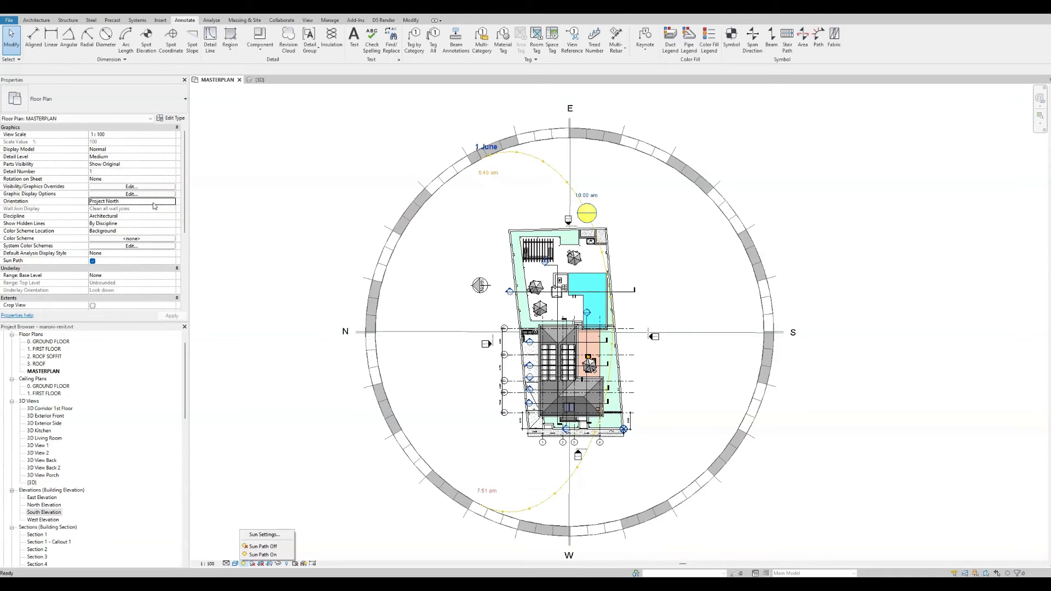
pyautogui.click(257, 546)
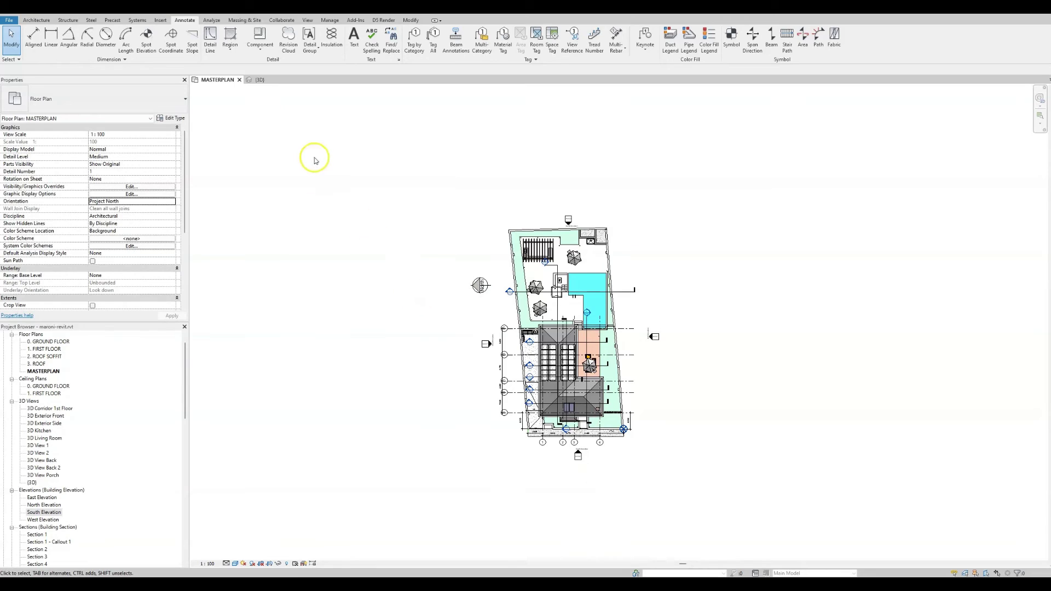
# In the {3D} view, set the single-day One Day Solar Study to 13/06/2010, sunrise to sunset, with a 30-minute time interval.
pyautogui.click(264, 81)
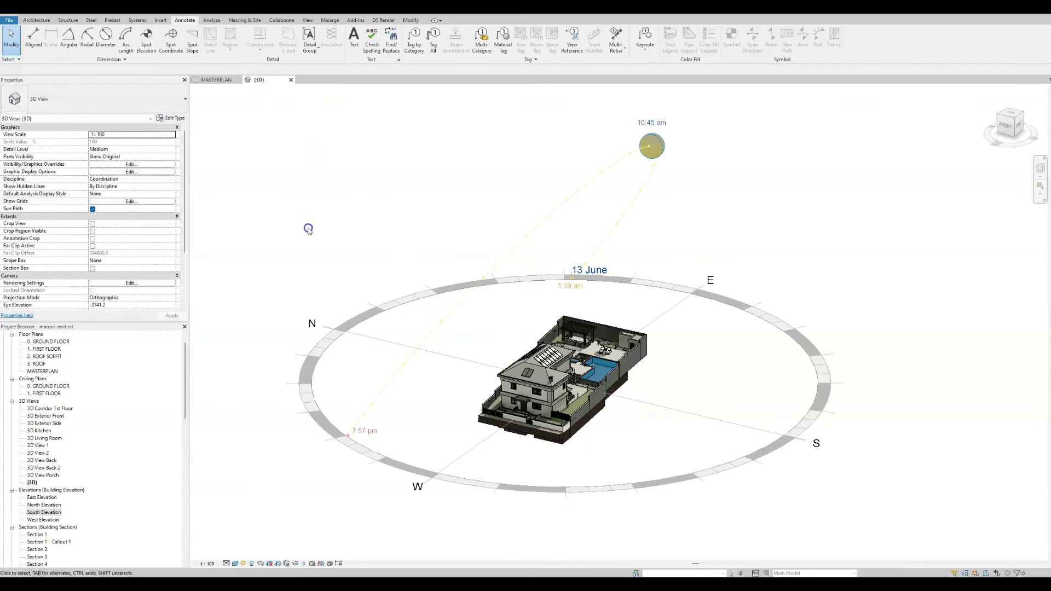
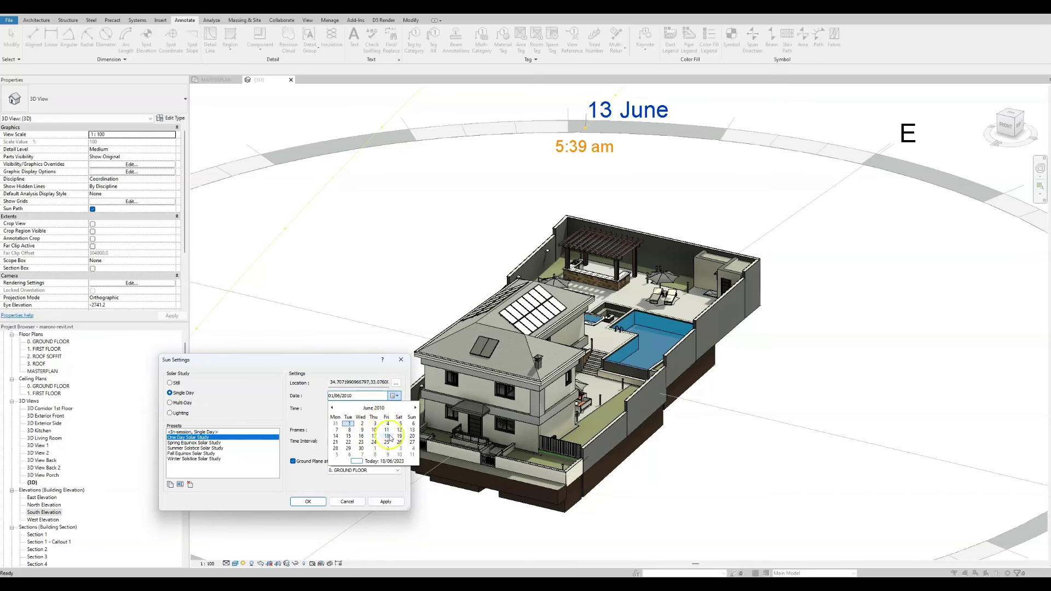
pyautogui.click(412, 430)
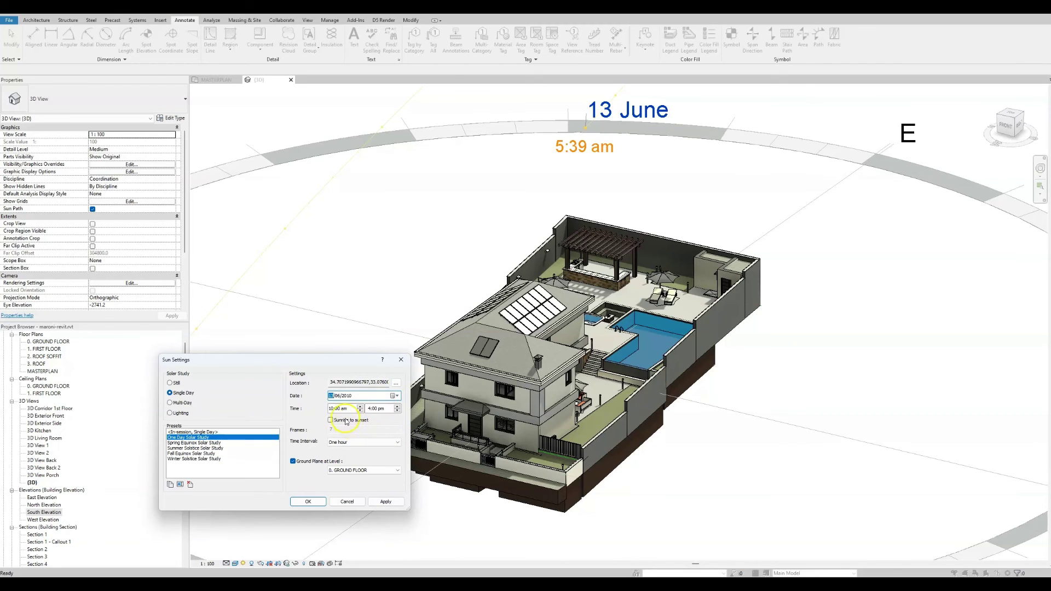
pyautogui.click(330, 420)
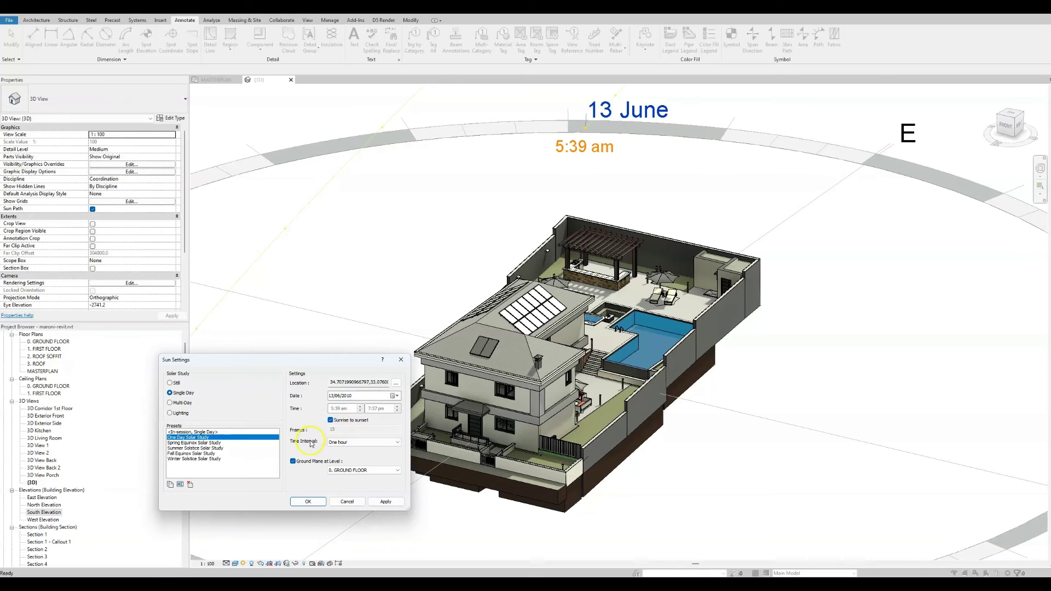
pyautogui.click(346, 444)
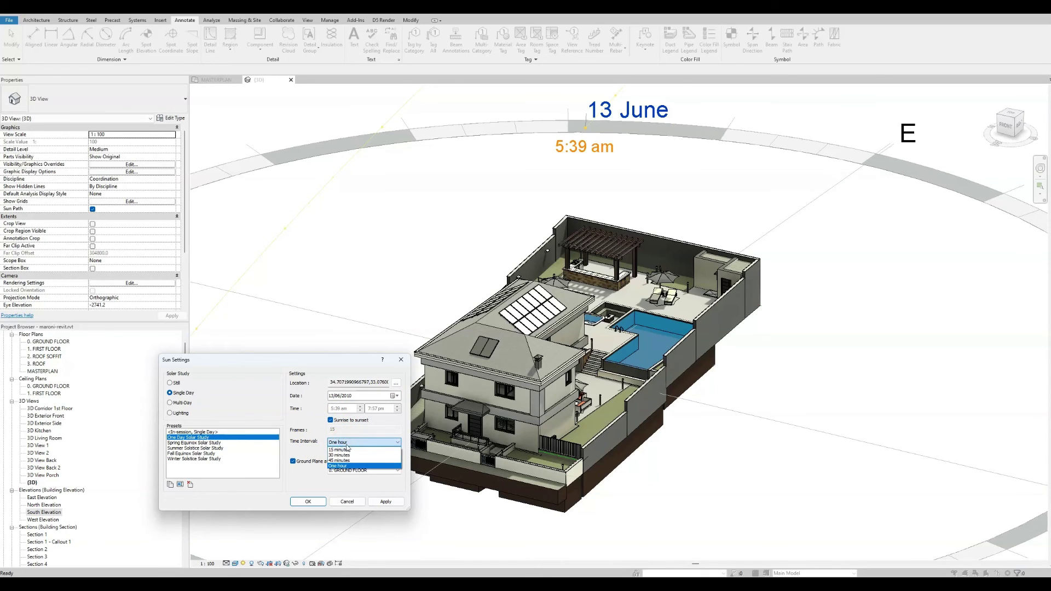
pyautogui.click(346, 455)
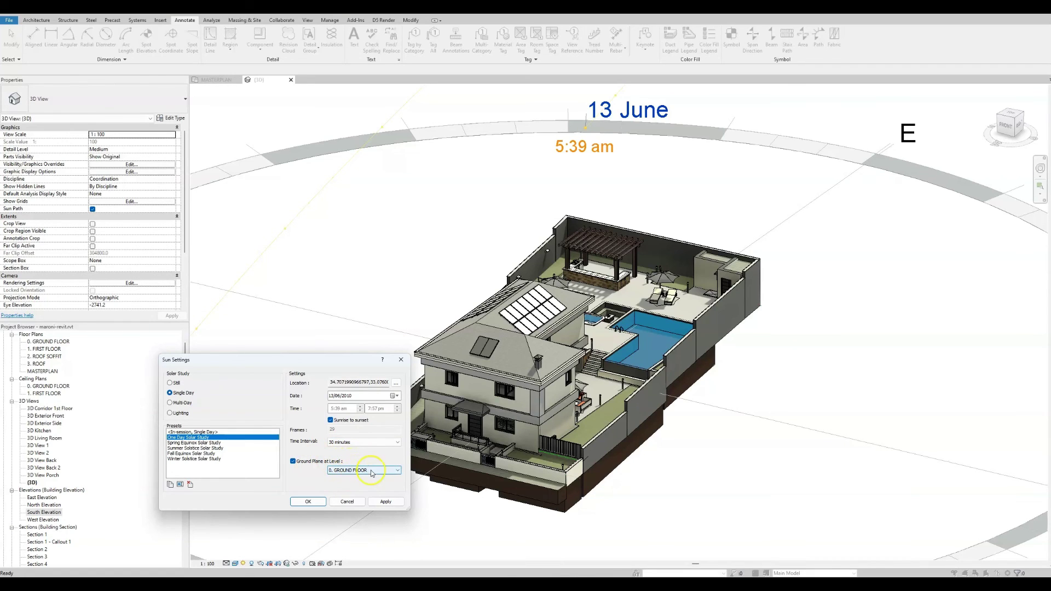
pyautogui.click(384, 501)
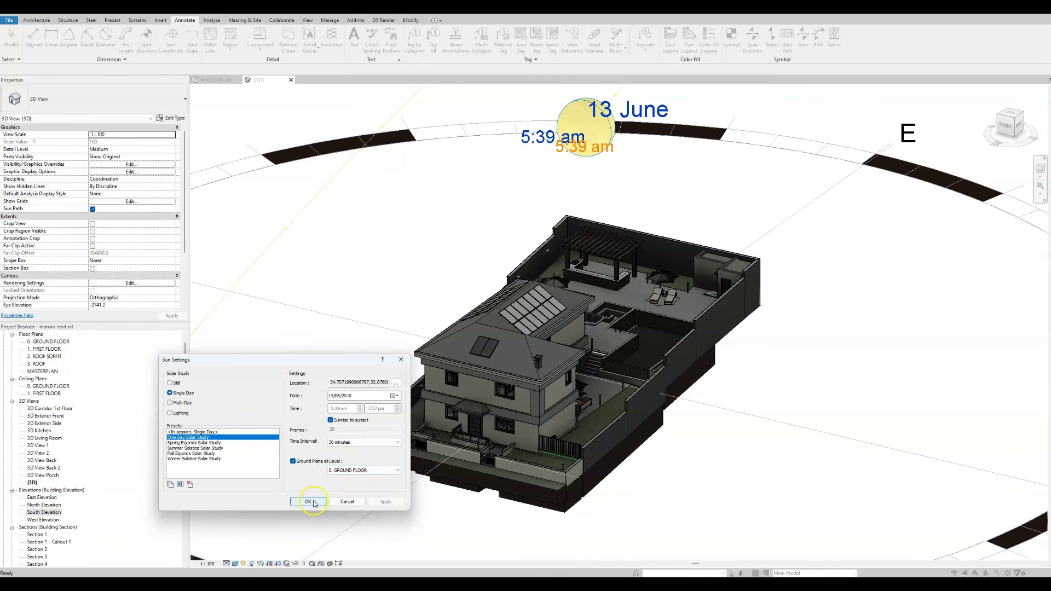
pyautogui.click(308, 502)
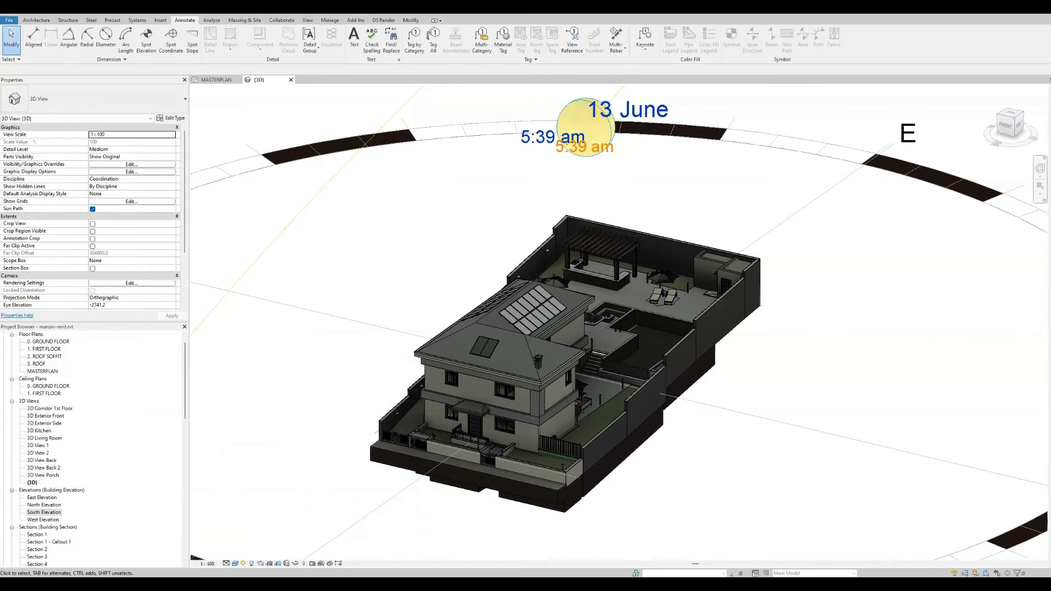
# Preview the solar study in the 3D view and play its animation from the first frame.
pyautogui.click(244, 564)
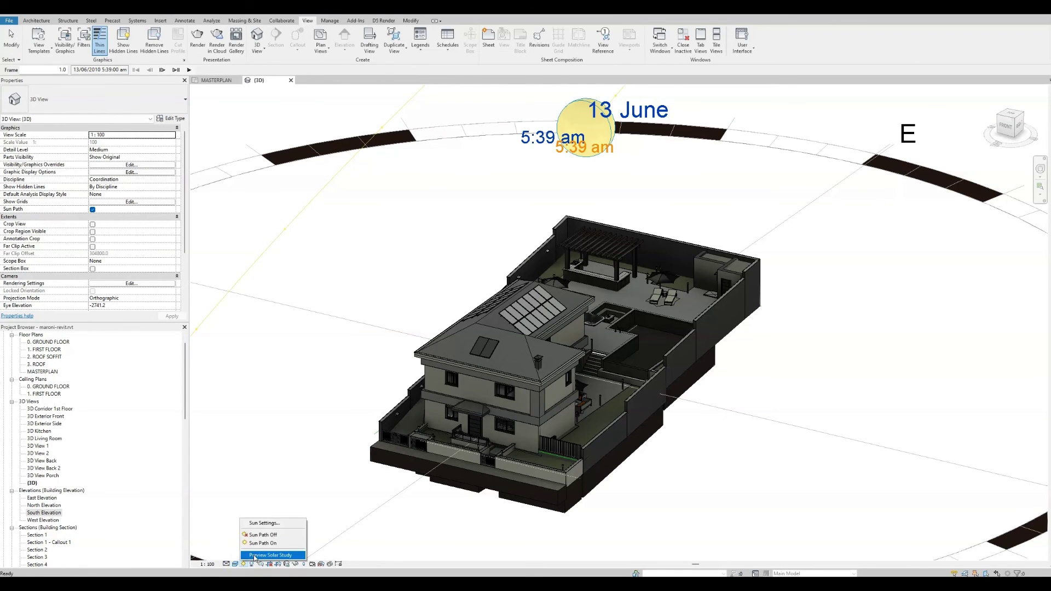
pyautogui.click(253, 556)
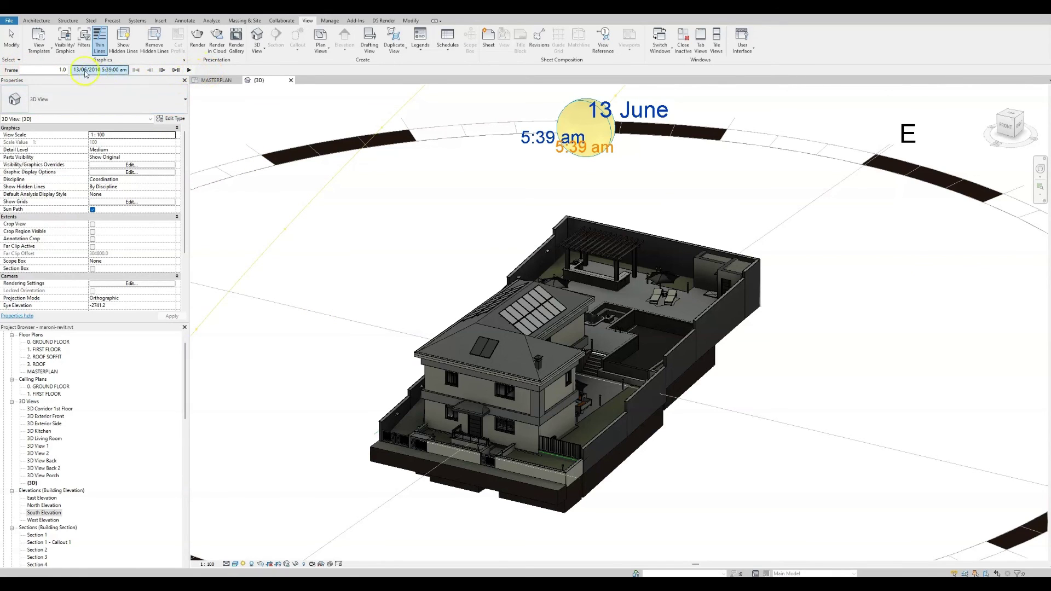
pyautogui.click(189, 70)
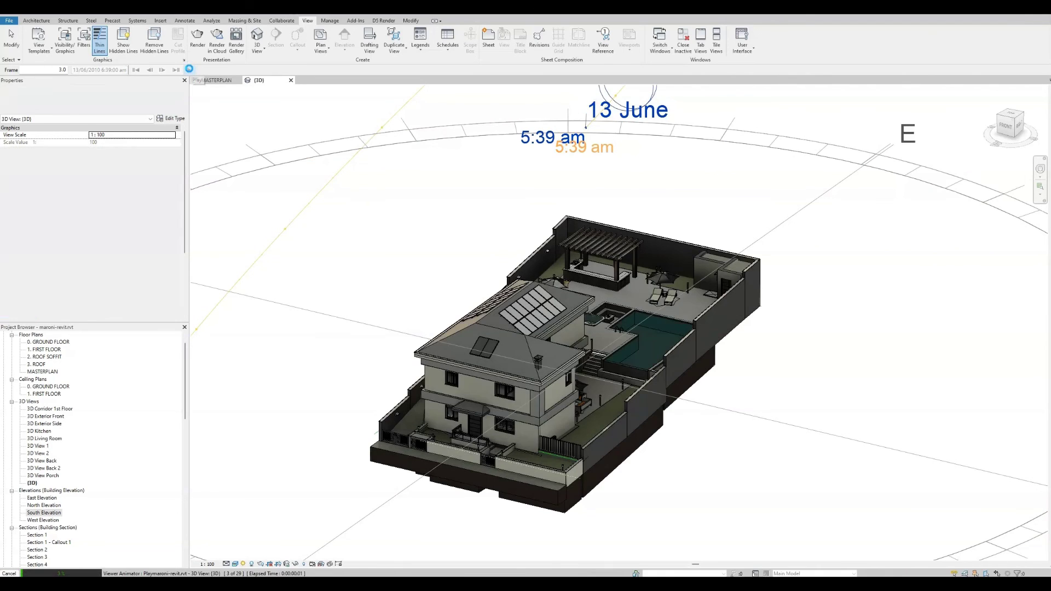